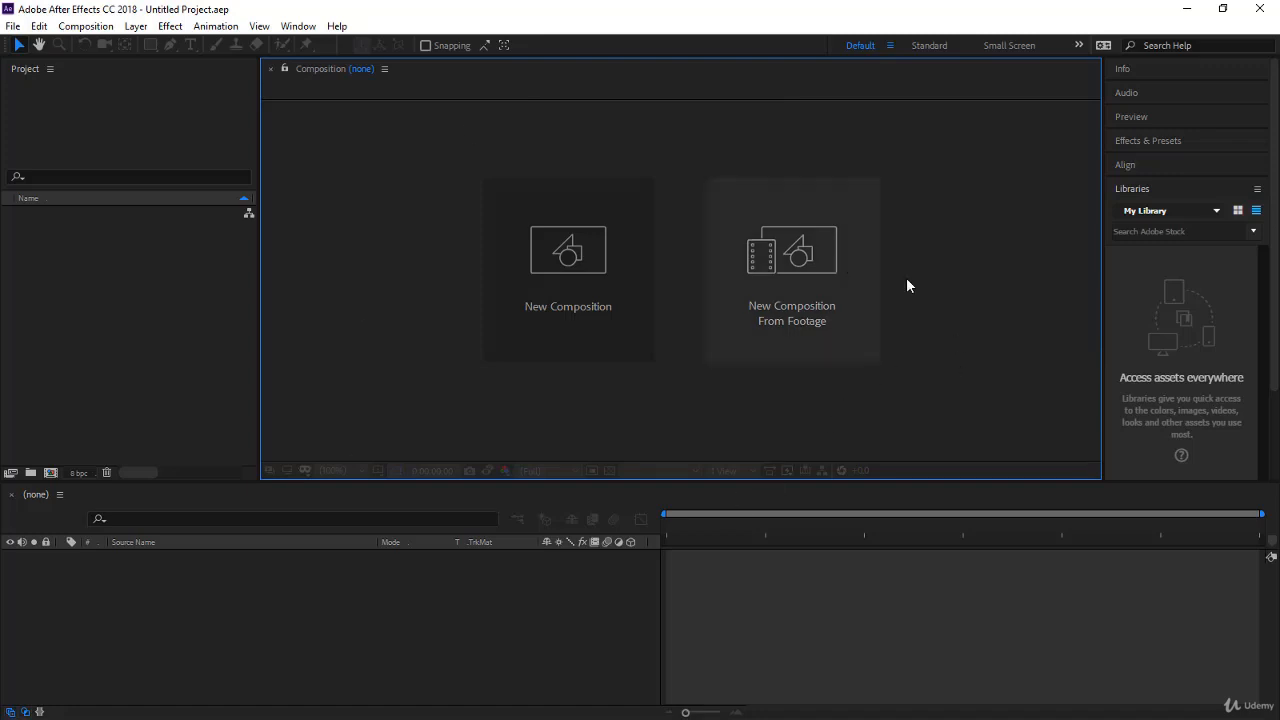
- Use the Default workspace and collapse the Libraries panel
click(869, 46)
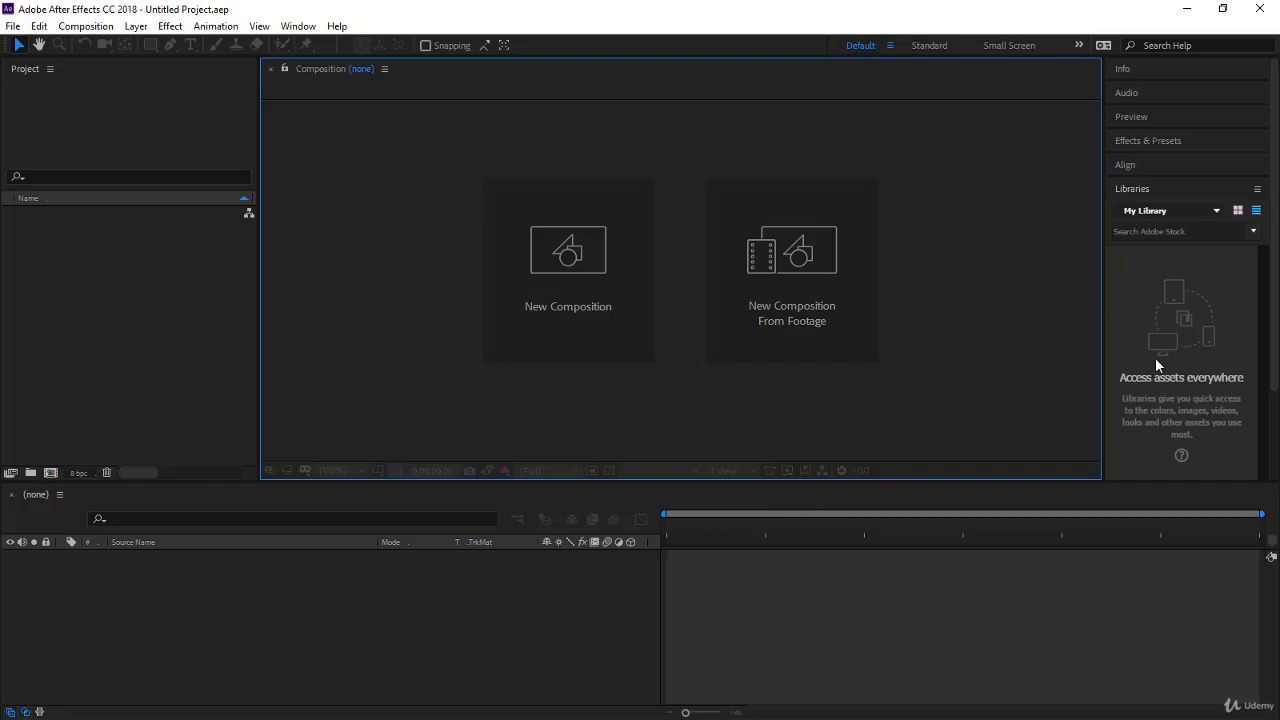
click(1150, 189)
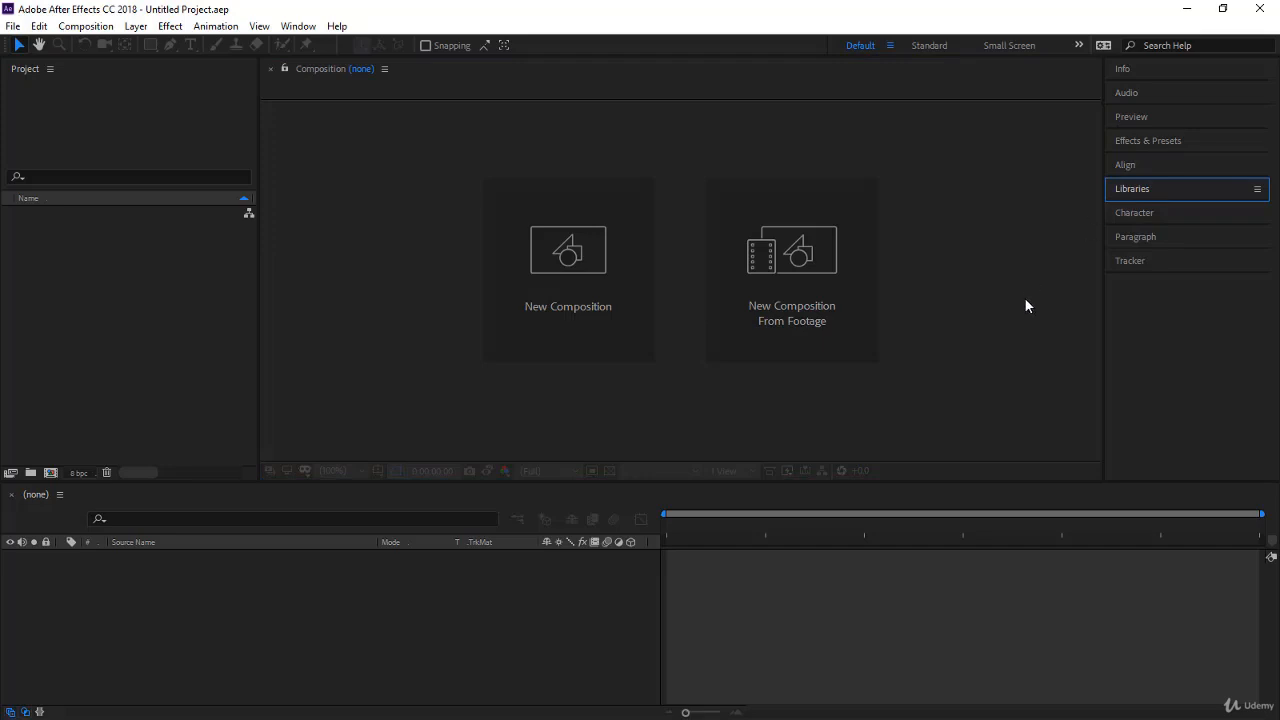
- Import the Photographer video from the Assets-1 folder as footage, with Create Composition turned off
click(186, 325)
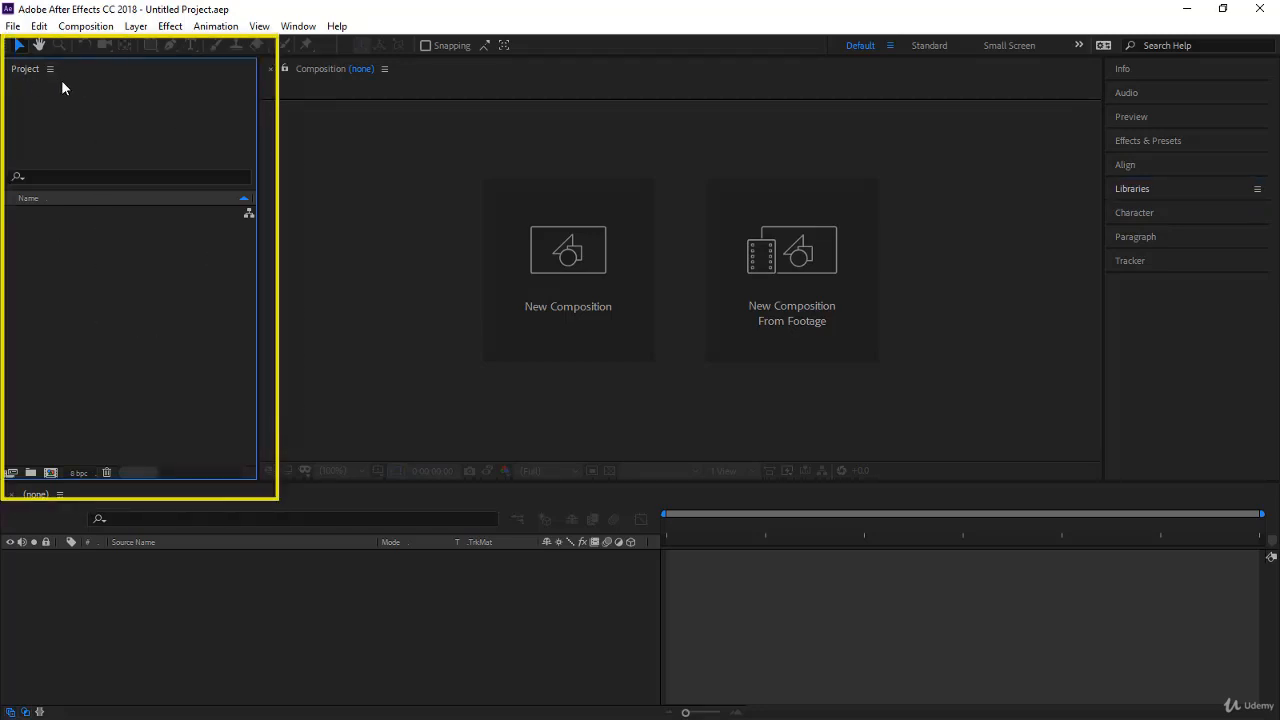
right_click(73, 286)
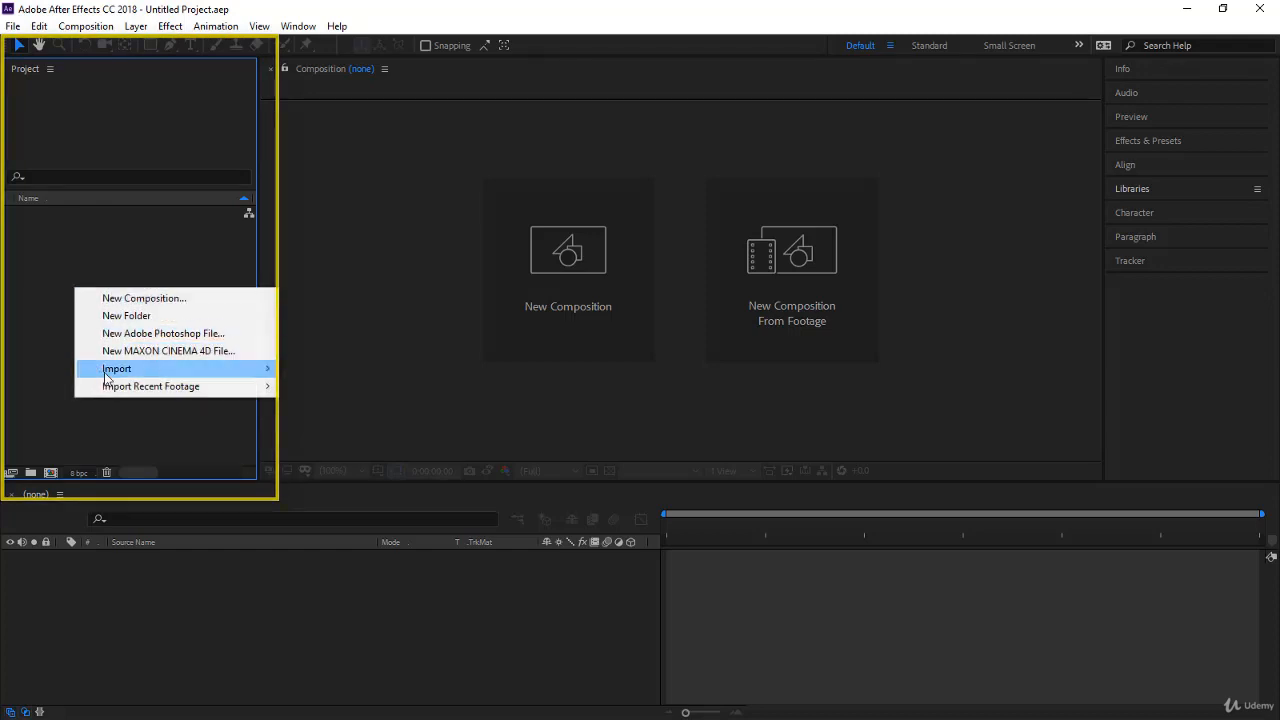
mouse_move(106, 374)
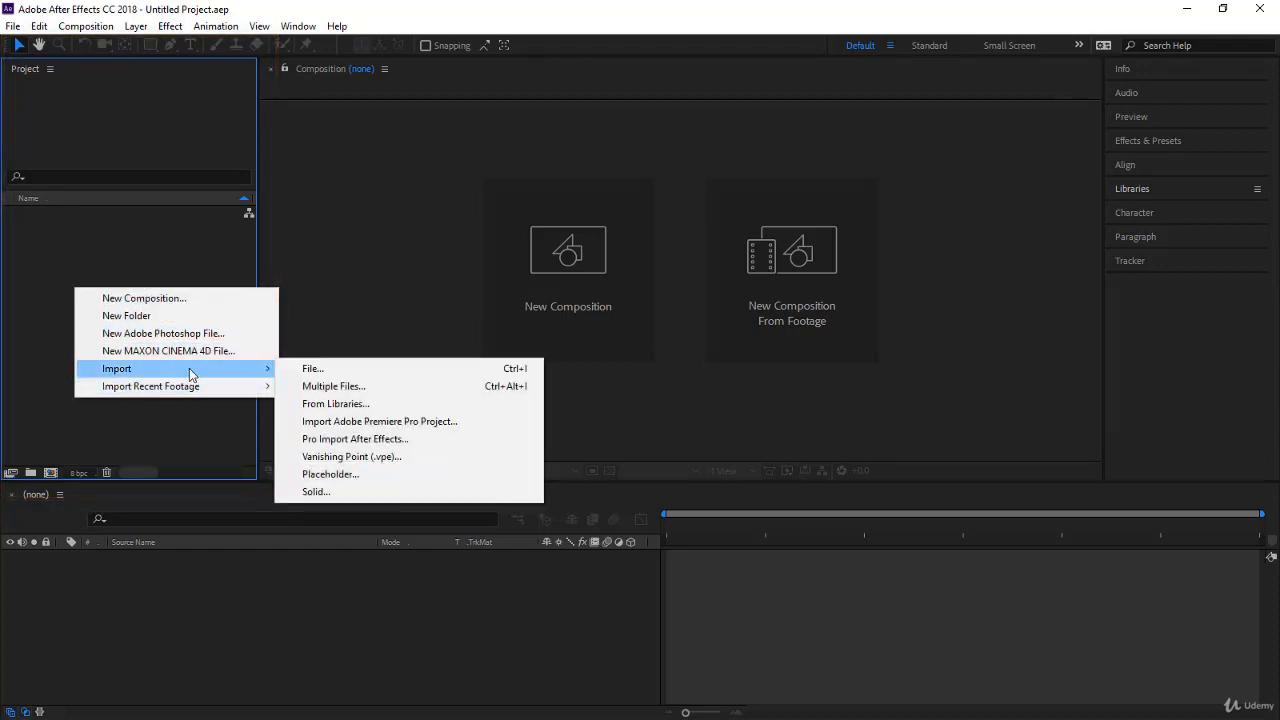
click(307, 369)
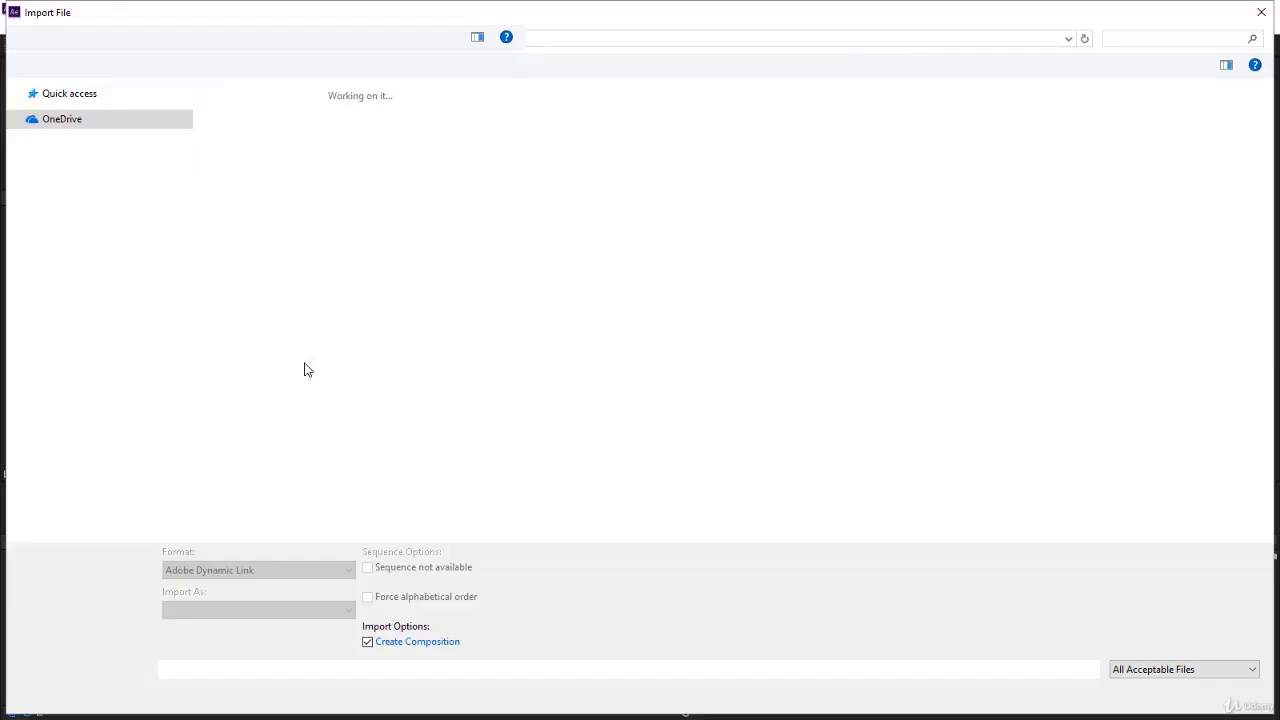
click(603, 243)
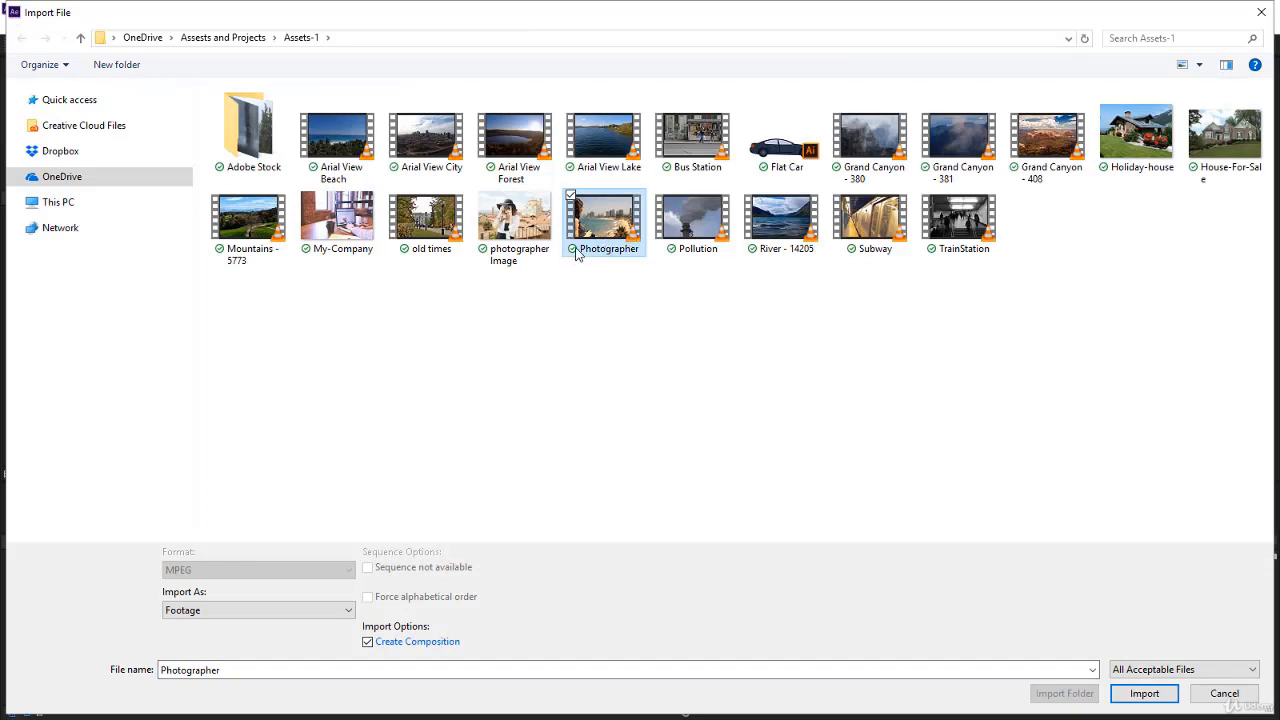
click(367, 641)
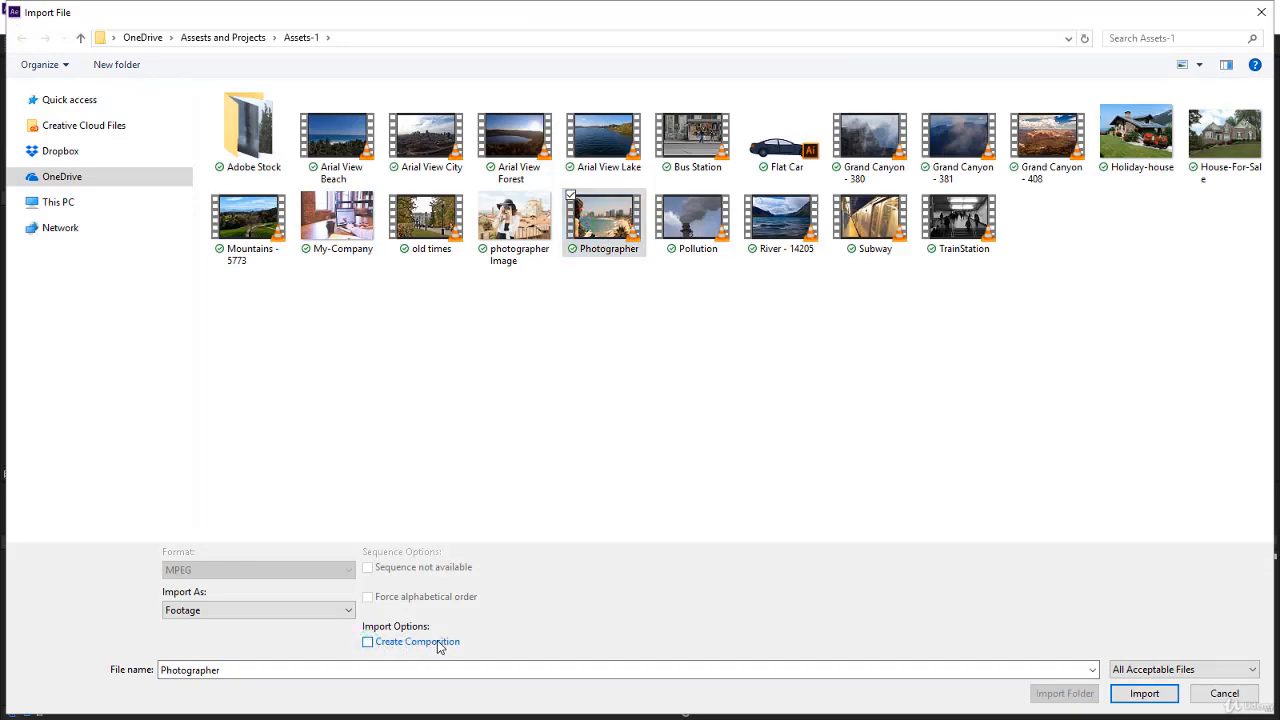
click(1144, 693)
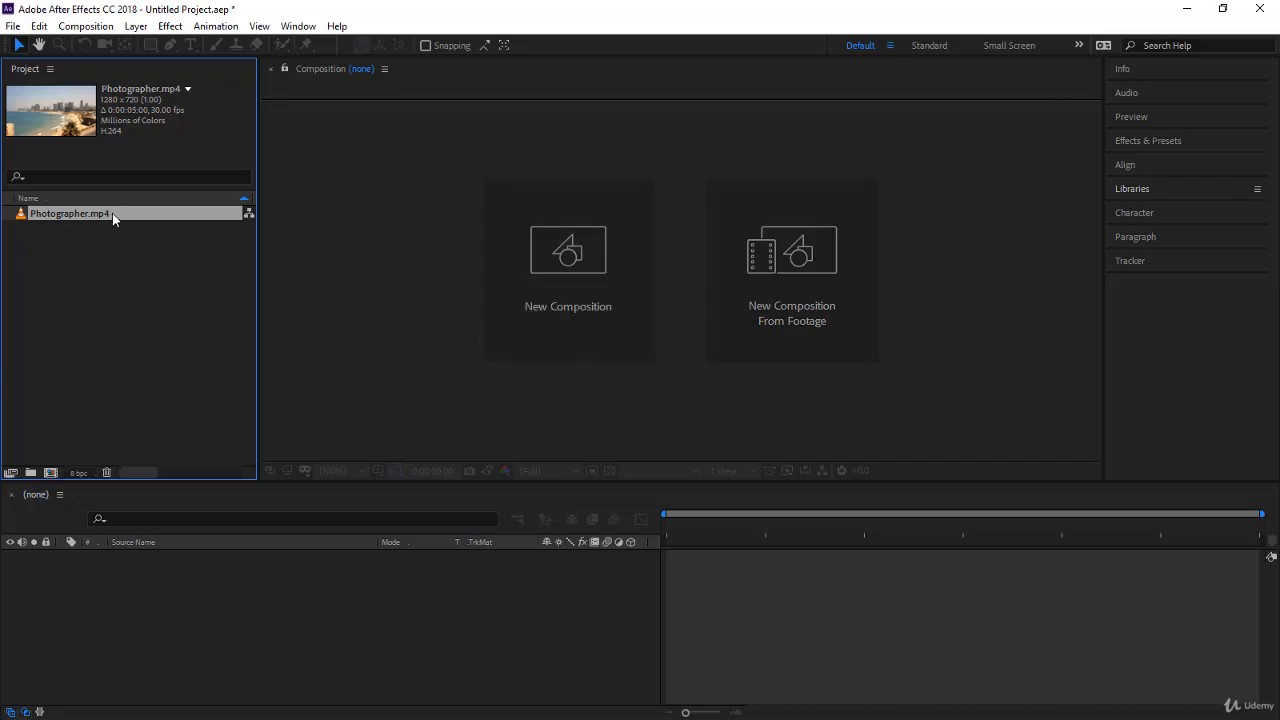
- Create a composition from the Photographer.mp4 footage and preview it from the first frame
drag(112, 215, 163, 607)
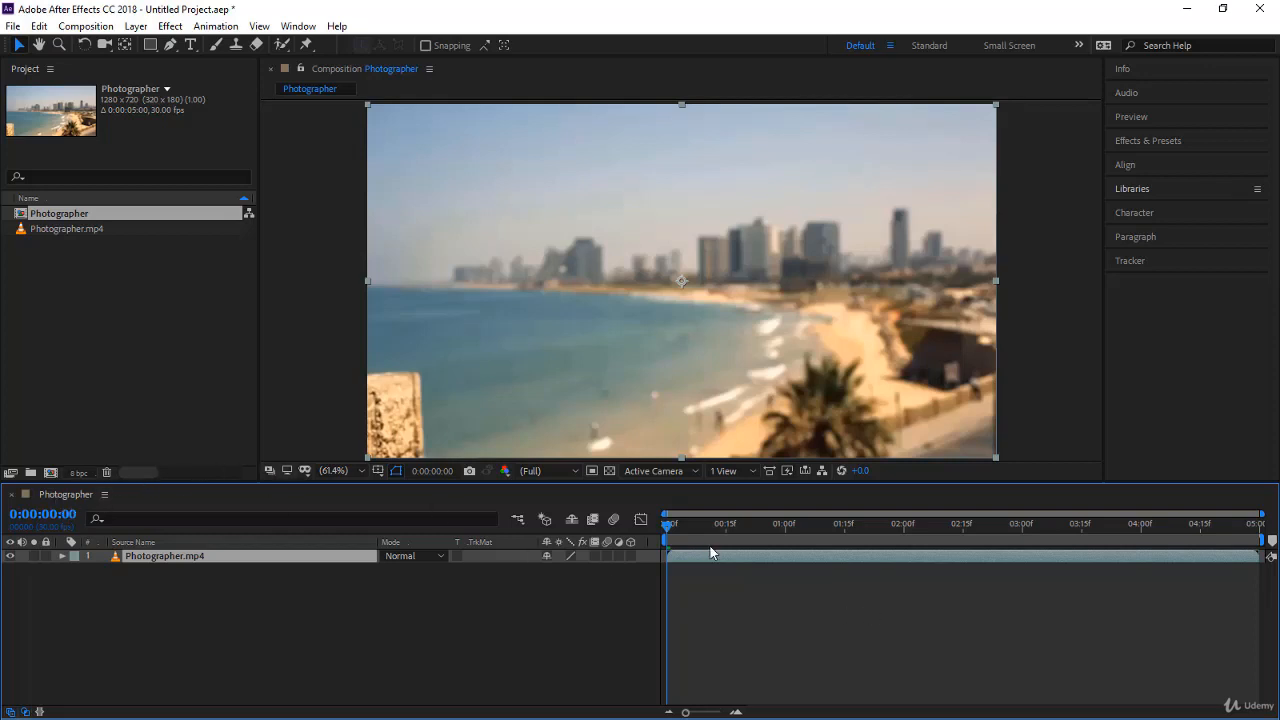
click(667, 525)
drag(667, 528, 641, 559)
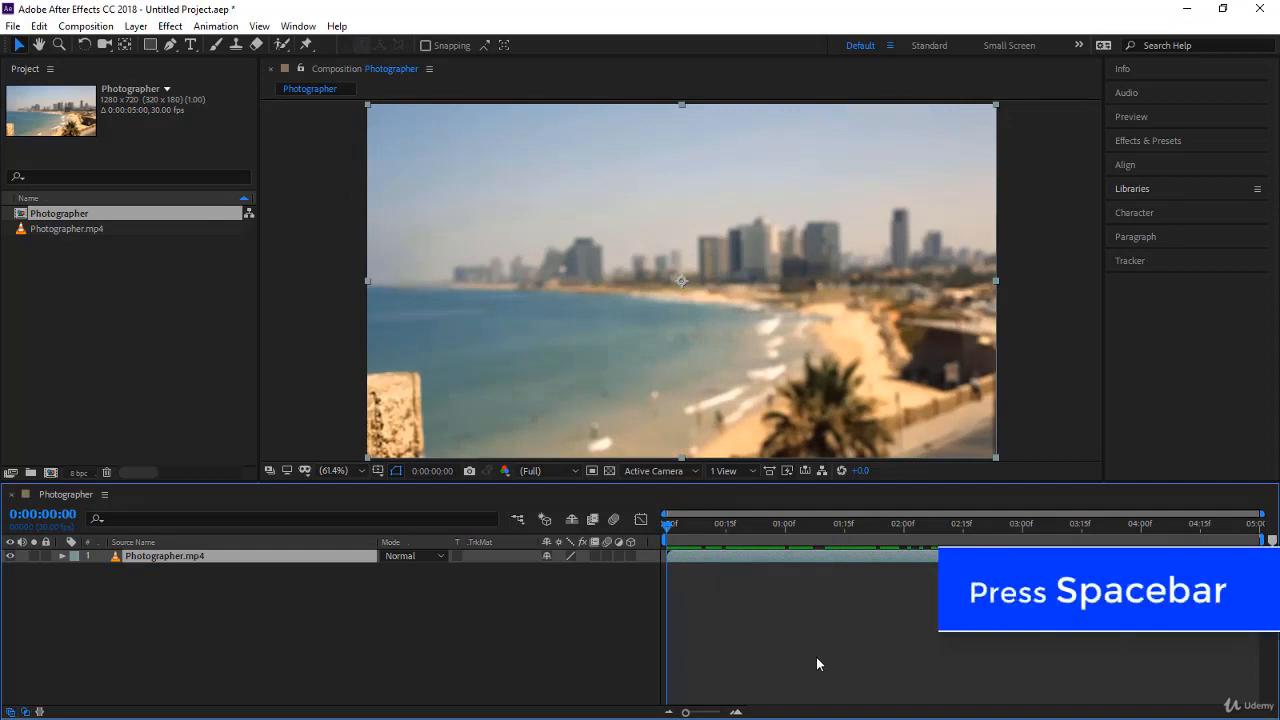
key(space)
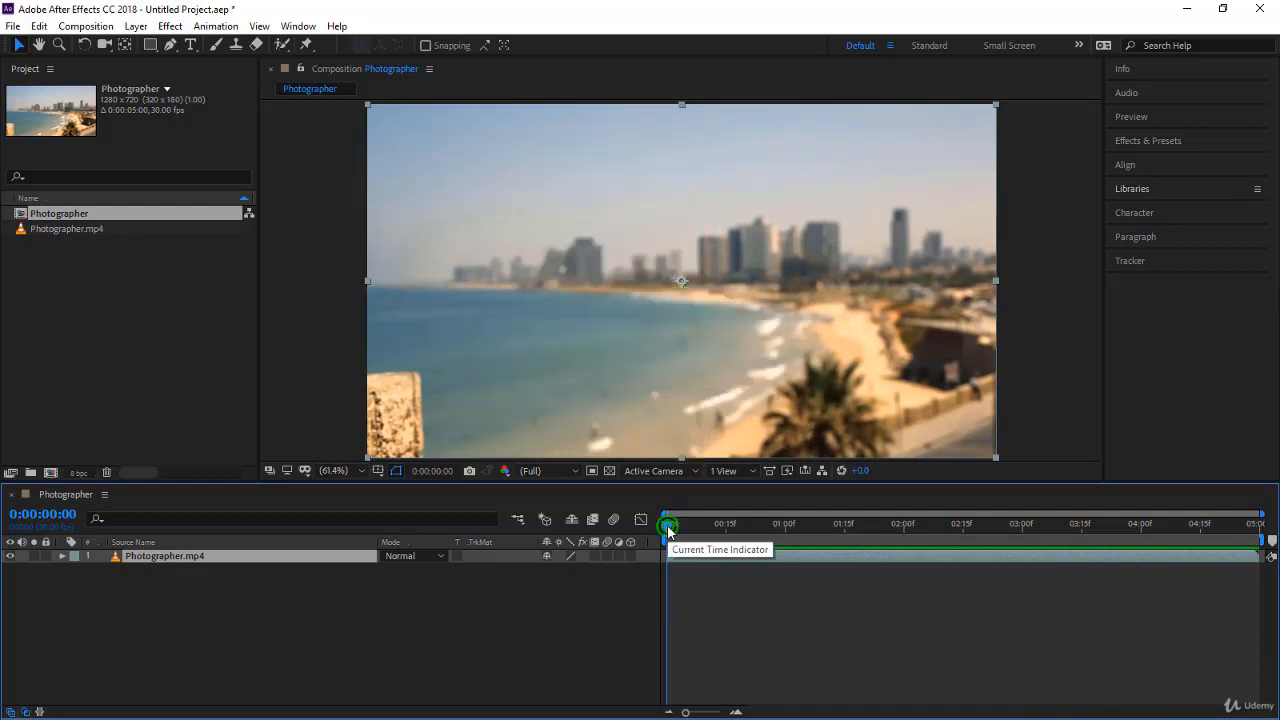
- Move the current time to 0:00:01:06 and, with no layer selected, draw a wide rectangle shape across the lower left of the frame
drag(671, 528, 809, 557)
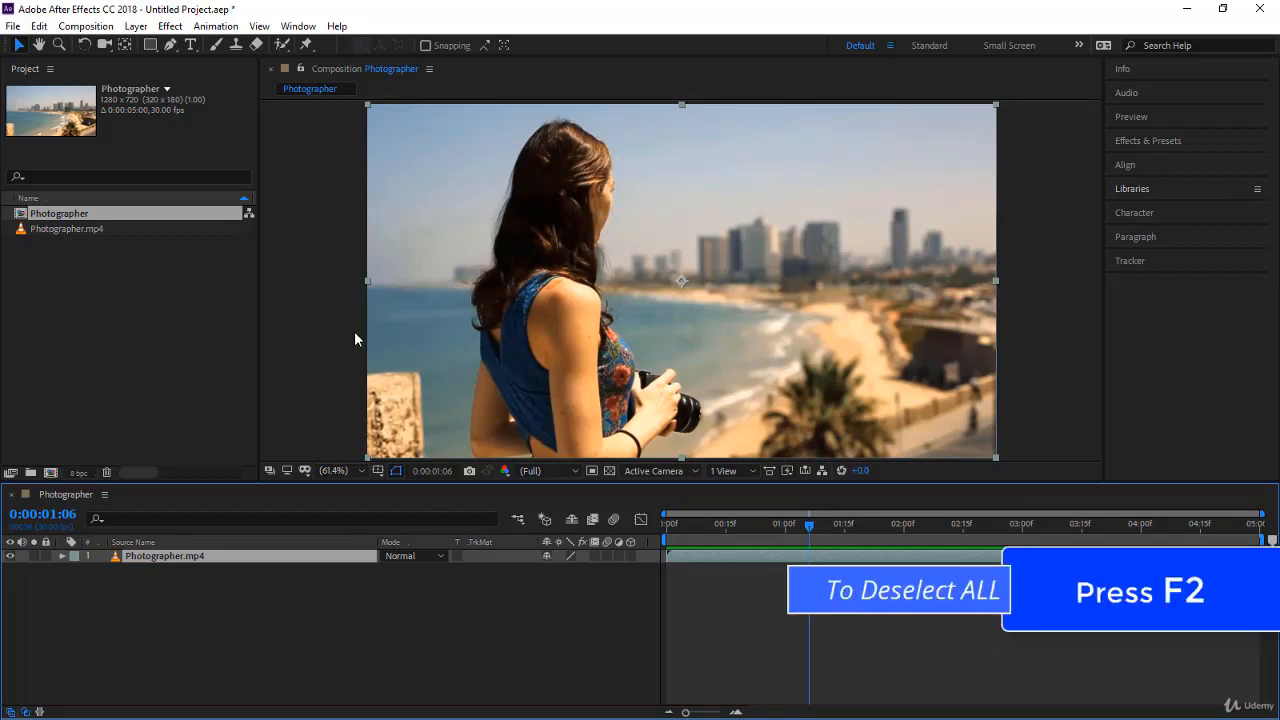
key(F2)
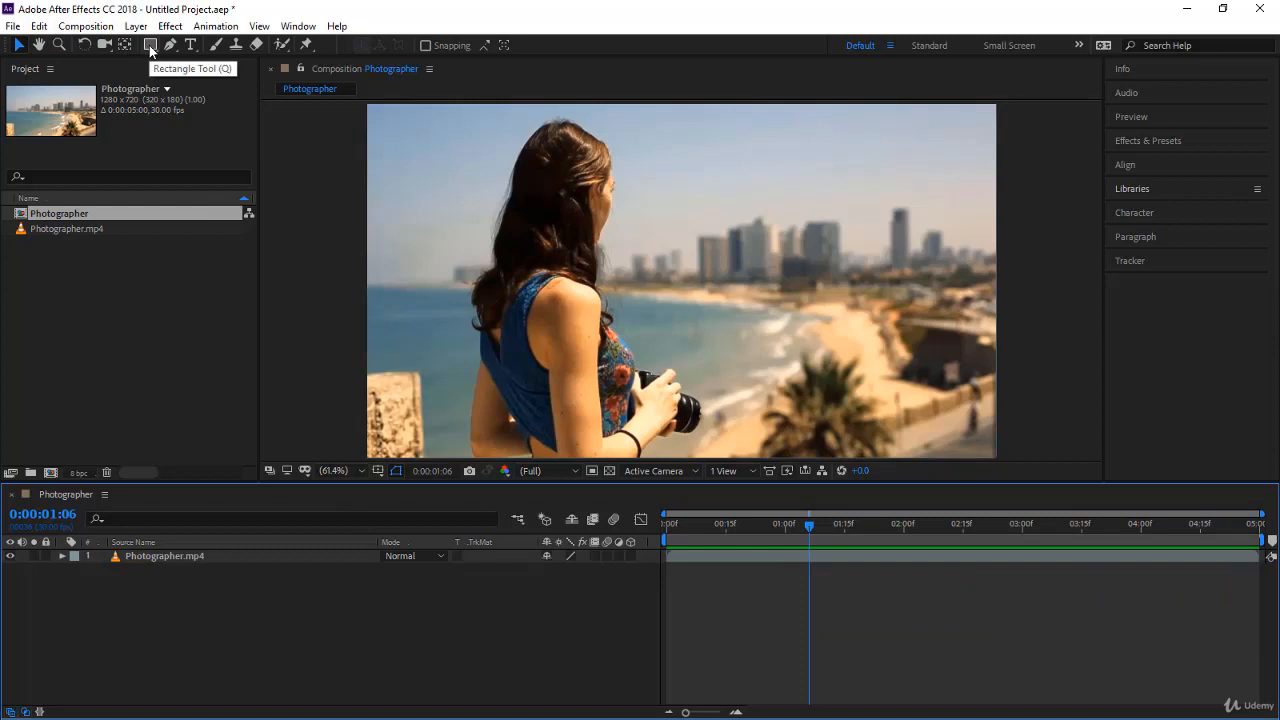
click(150, 46)
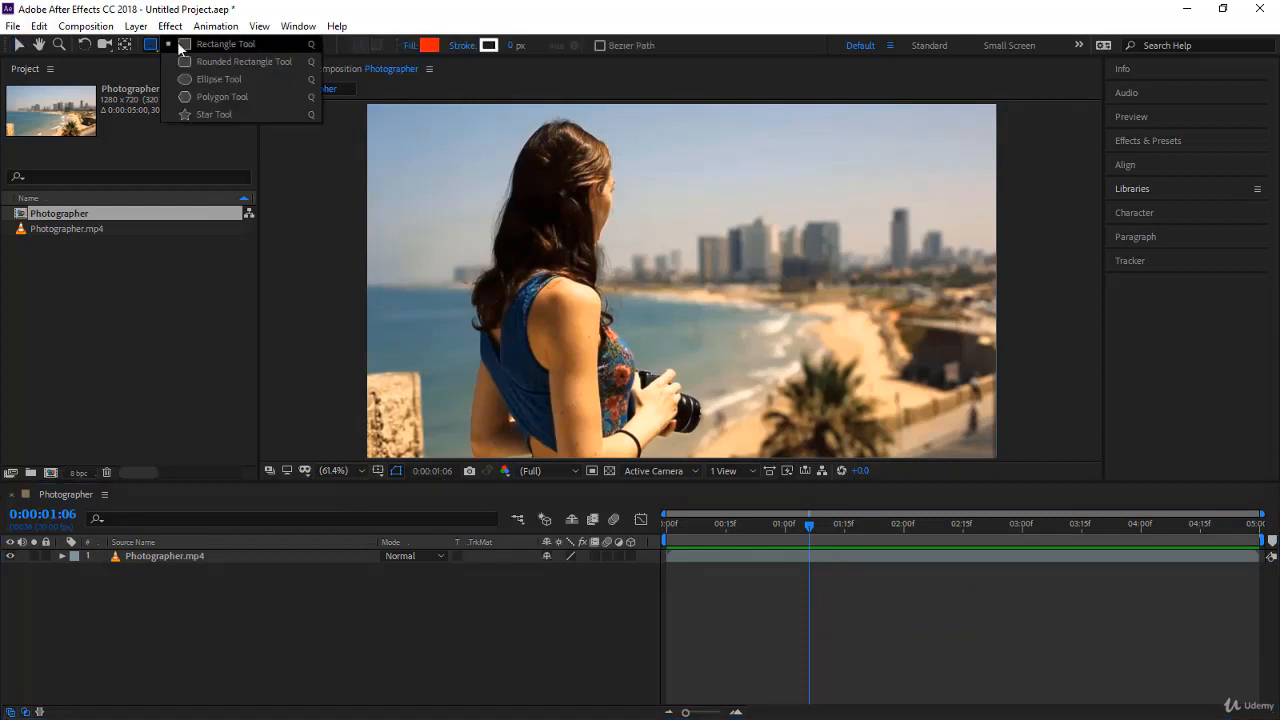
click(178, 43)
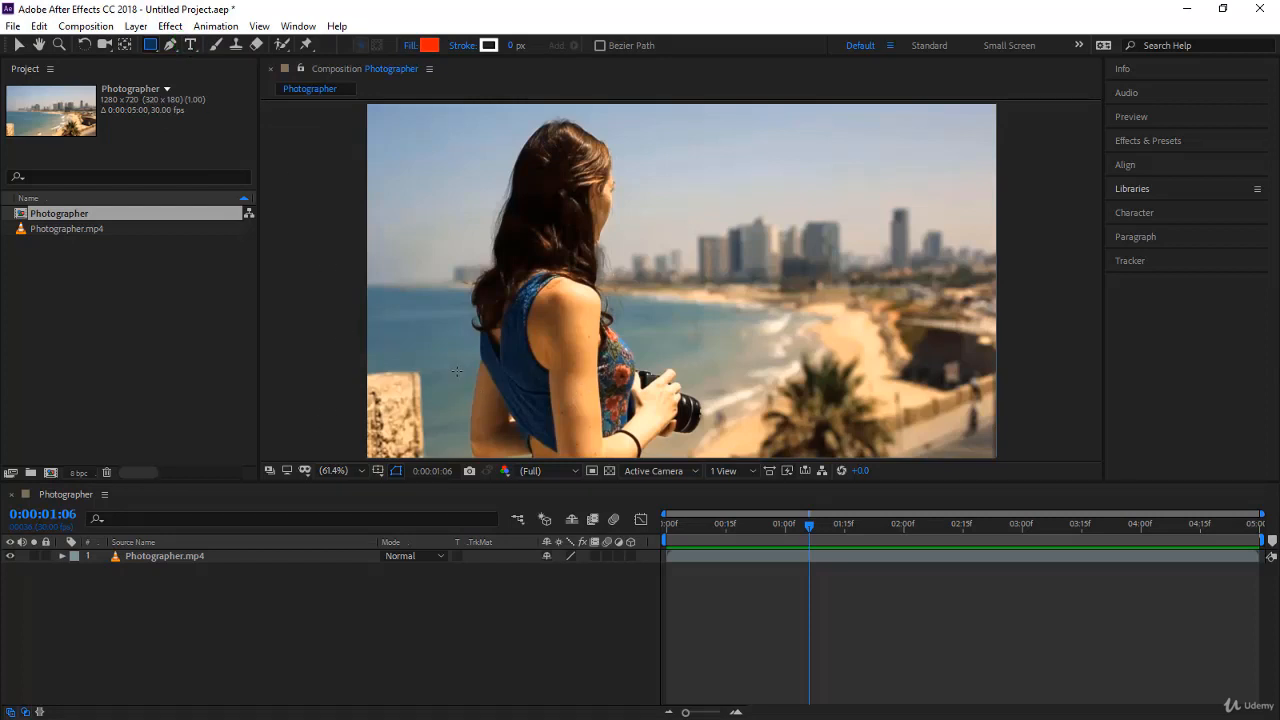
drag(360, 362, 697, 418)
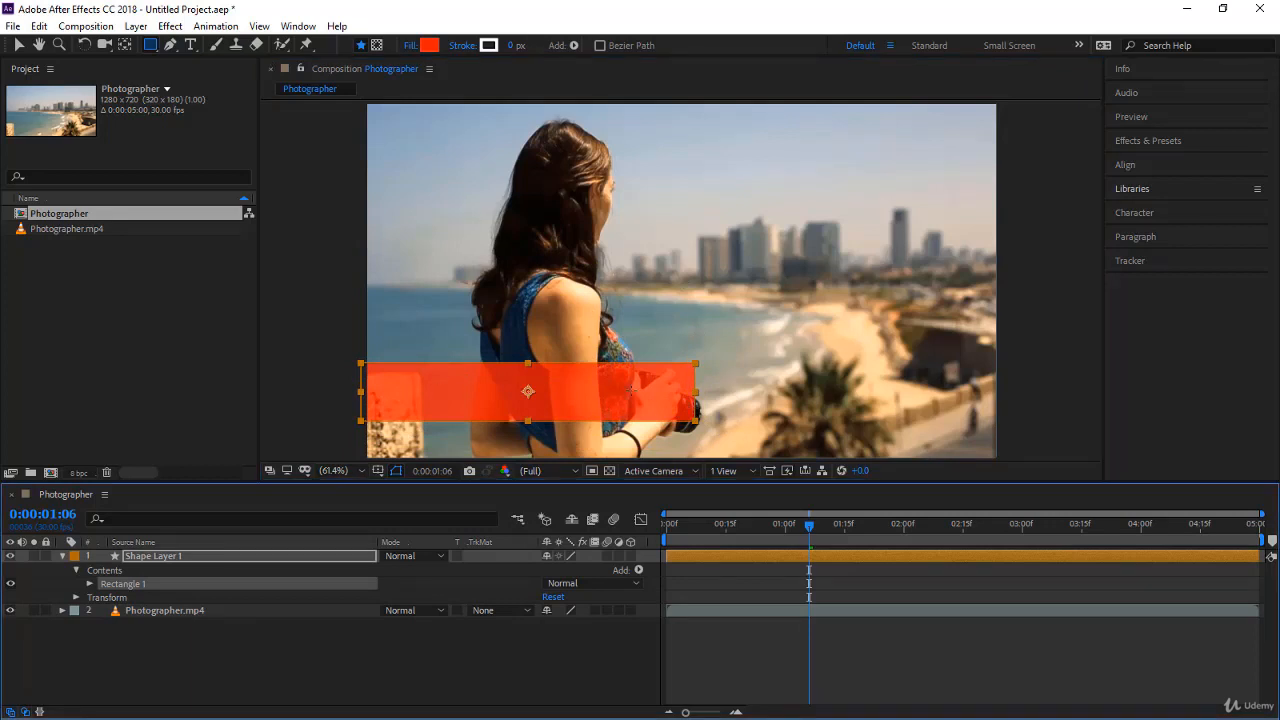
- Change the rectangle shape layer's fill color to dark gray 353535
click(273, 554)
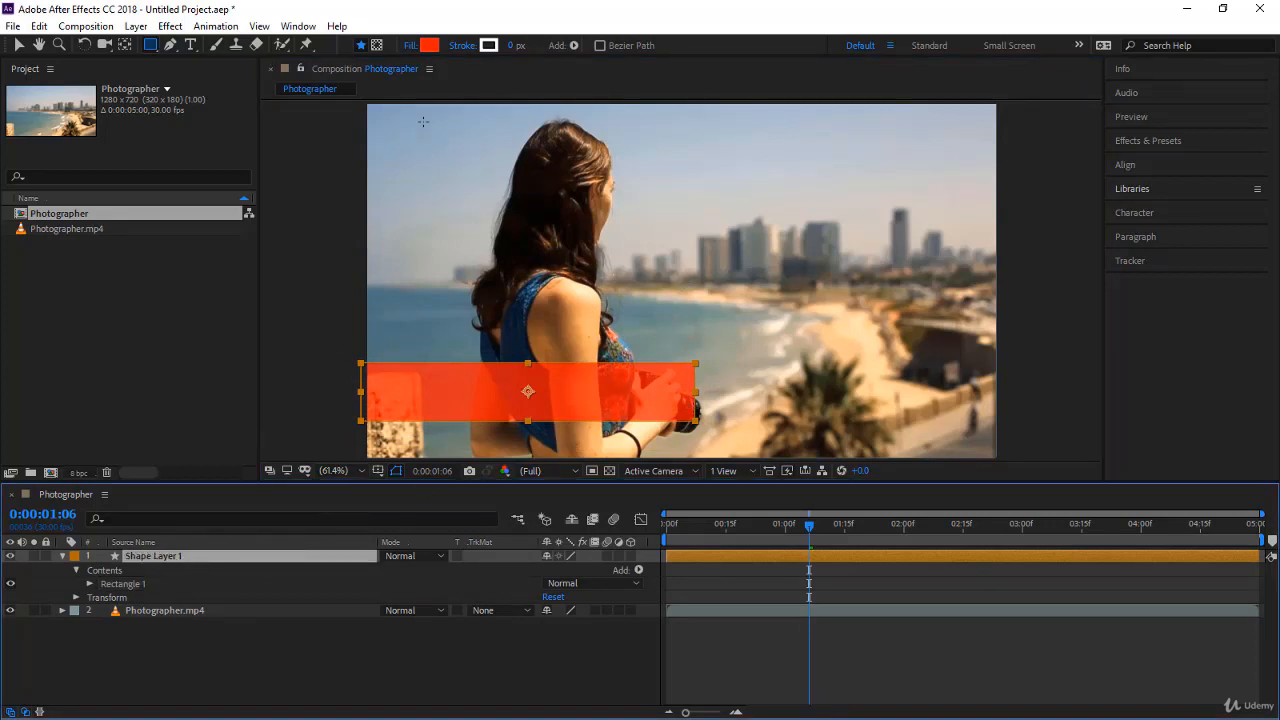
click(432, 46)
drag(1135, 302, 772, 309)
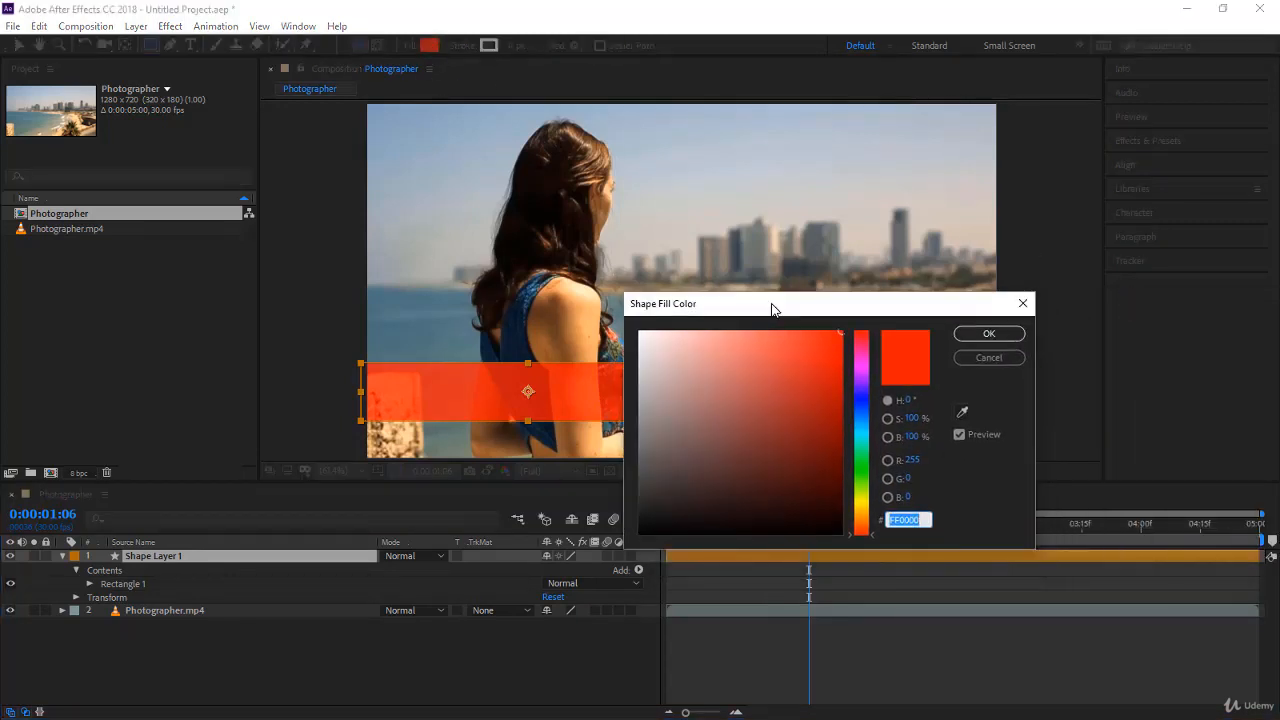
mouse_move(753, 380)
mouse_down()
mouse_move(720, 460)
mouse_move(662, 442)
mouse_move(700, 498)
mouse_move(683, 488)
mouse_move(737, 403)
mouse_move(663, 491)
mouse_move(635, 492)
mouse_up()
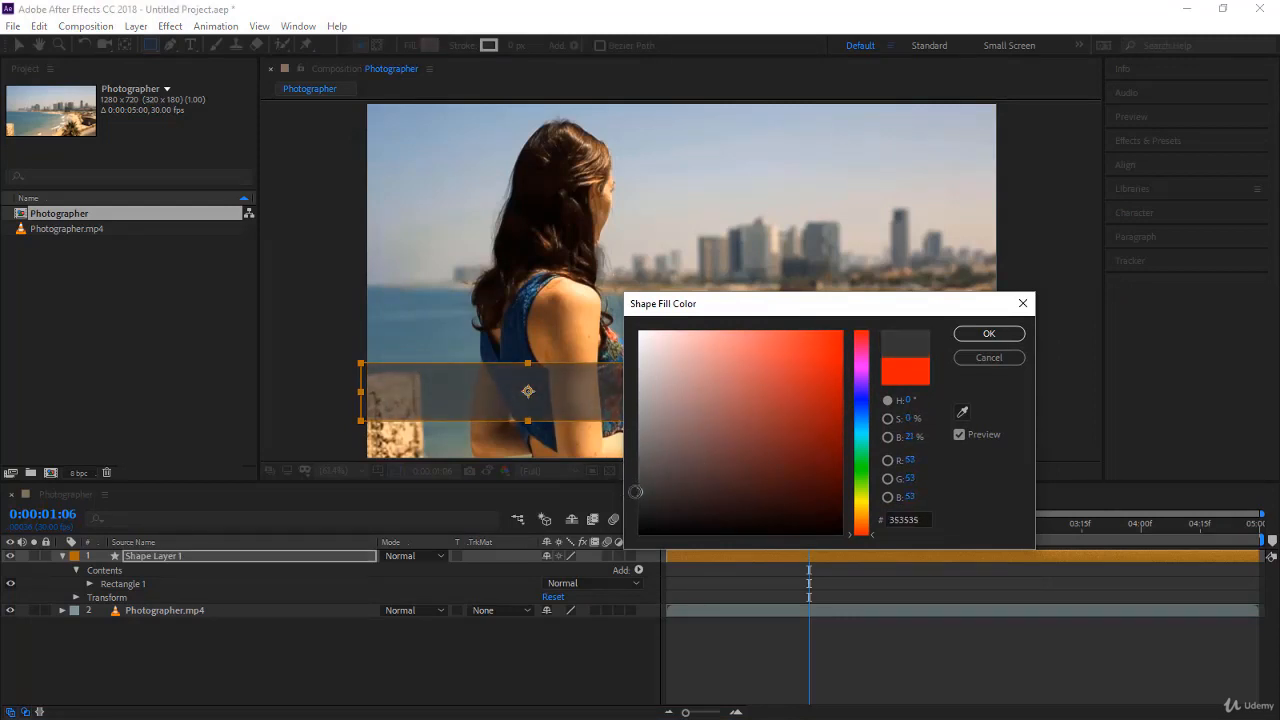
click(989, 335)
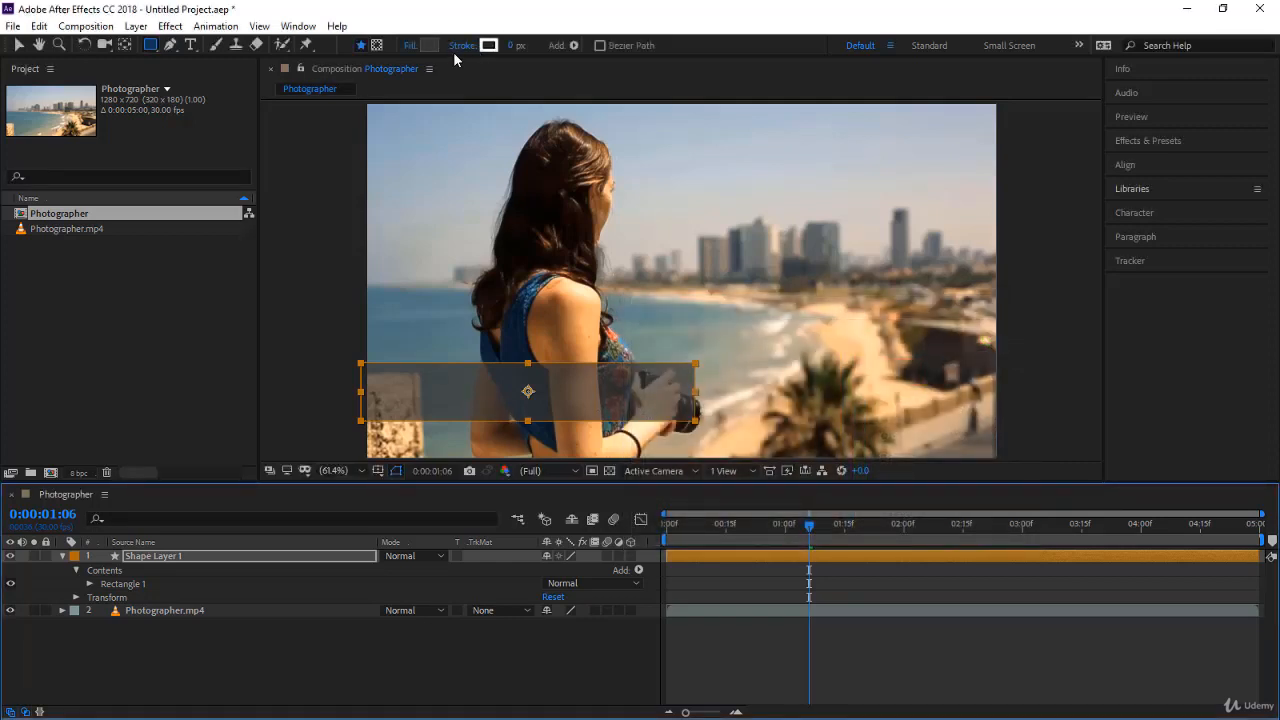
- Set the rectangle's fill opacity to 63%, keeping a solid color fill and Normal blending
click(417, 47)
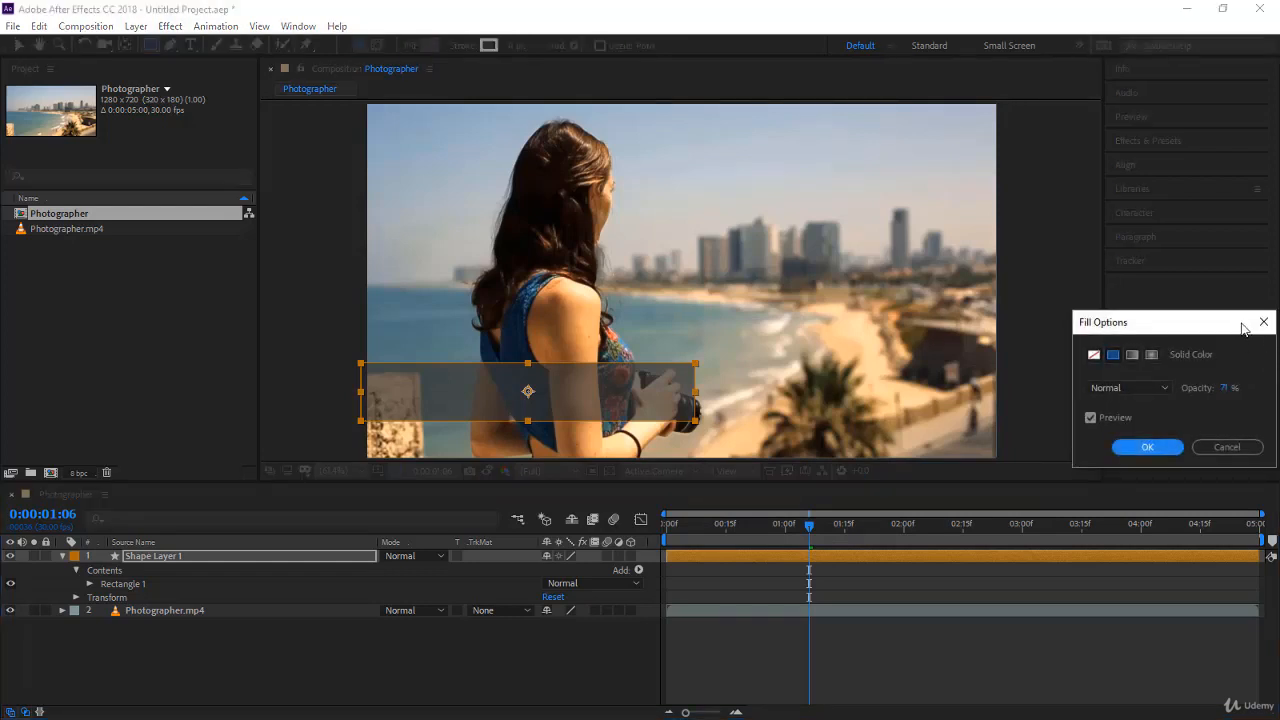
drag(1242, 328, 1105, 321)
click(1088, 385)
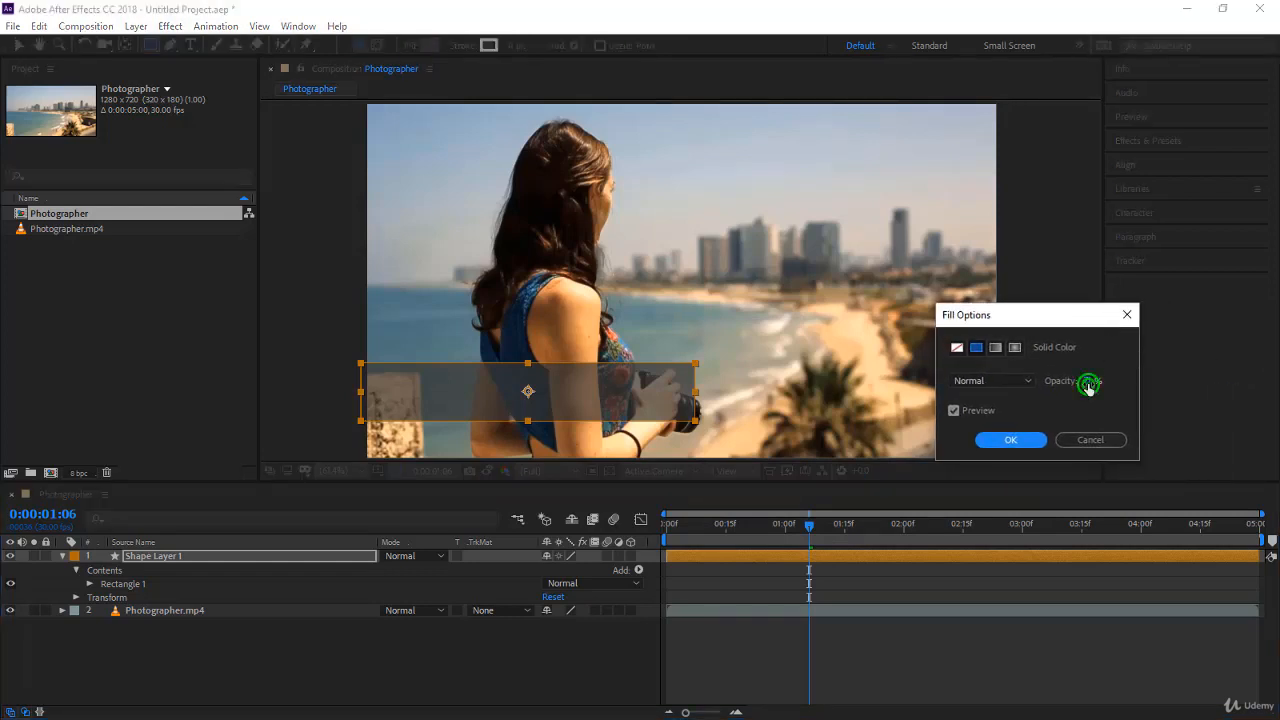
drag(1088, 385, 1130, 393)
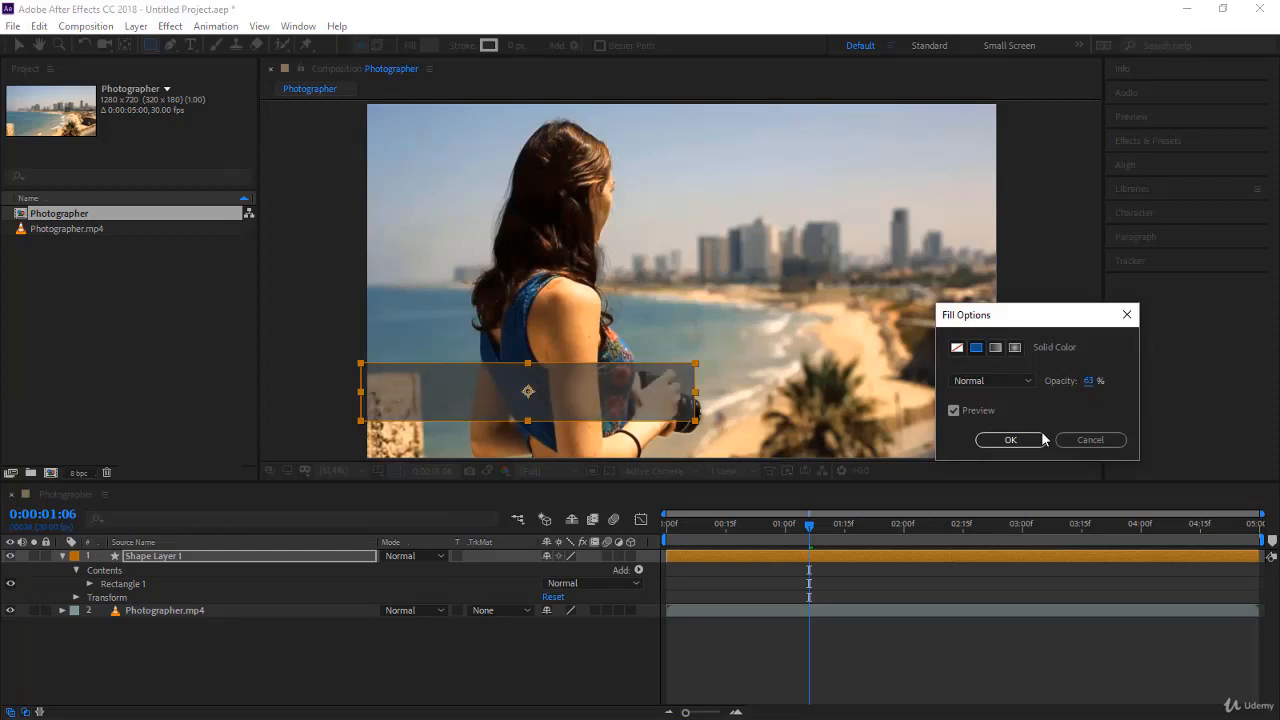
click(1030, 441)
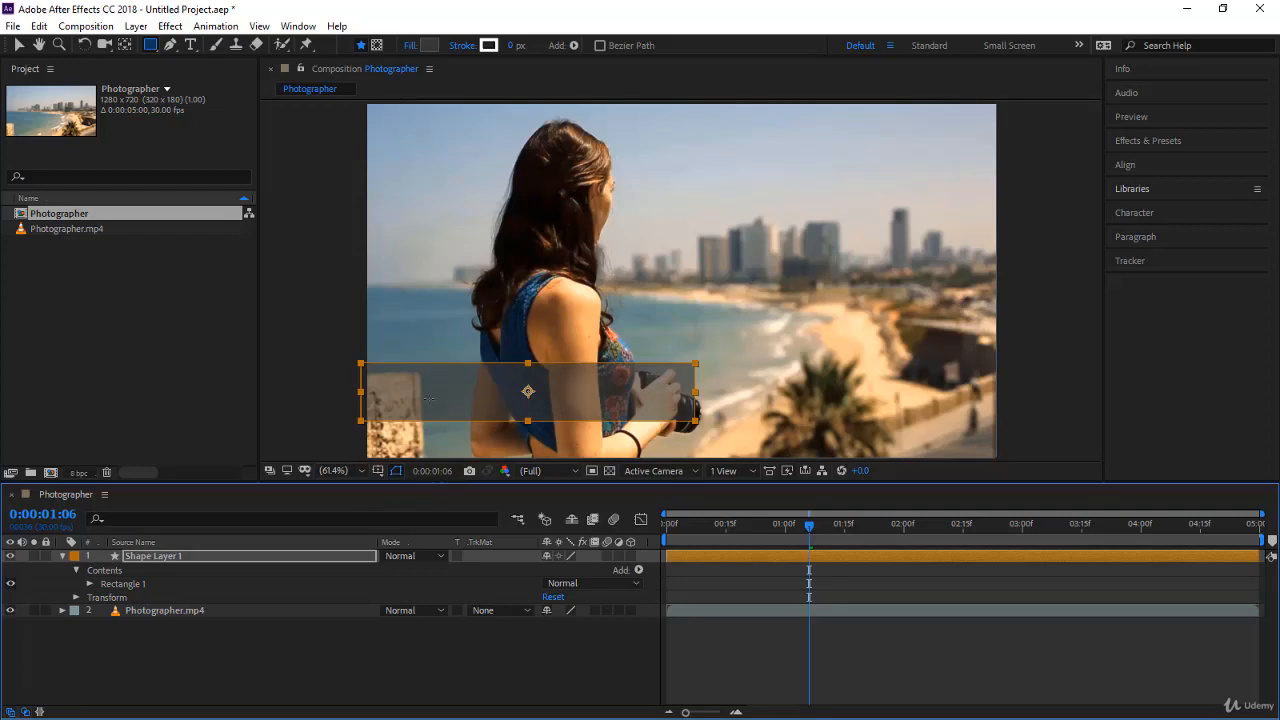
- Add a horizontal text layer over the gray bar containing the photographer's name, with the Character settings shown
click(194, 46)
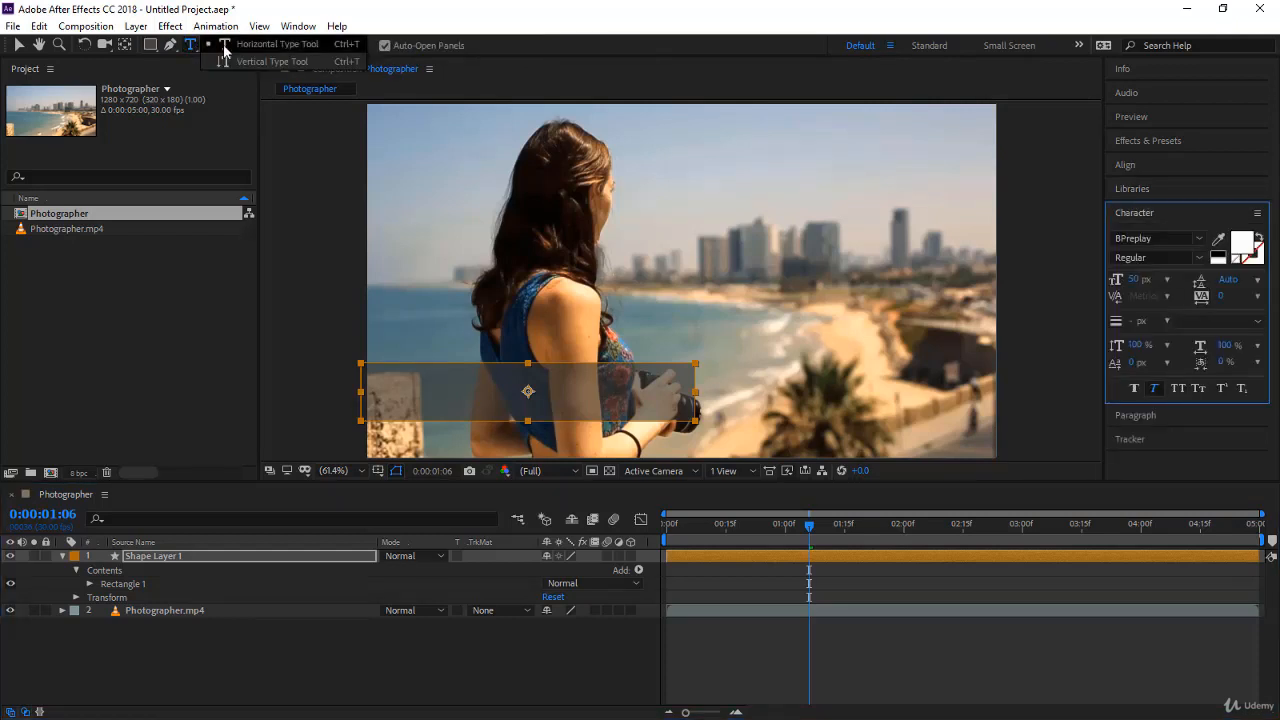
click(223, 44)
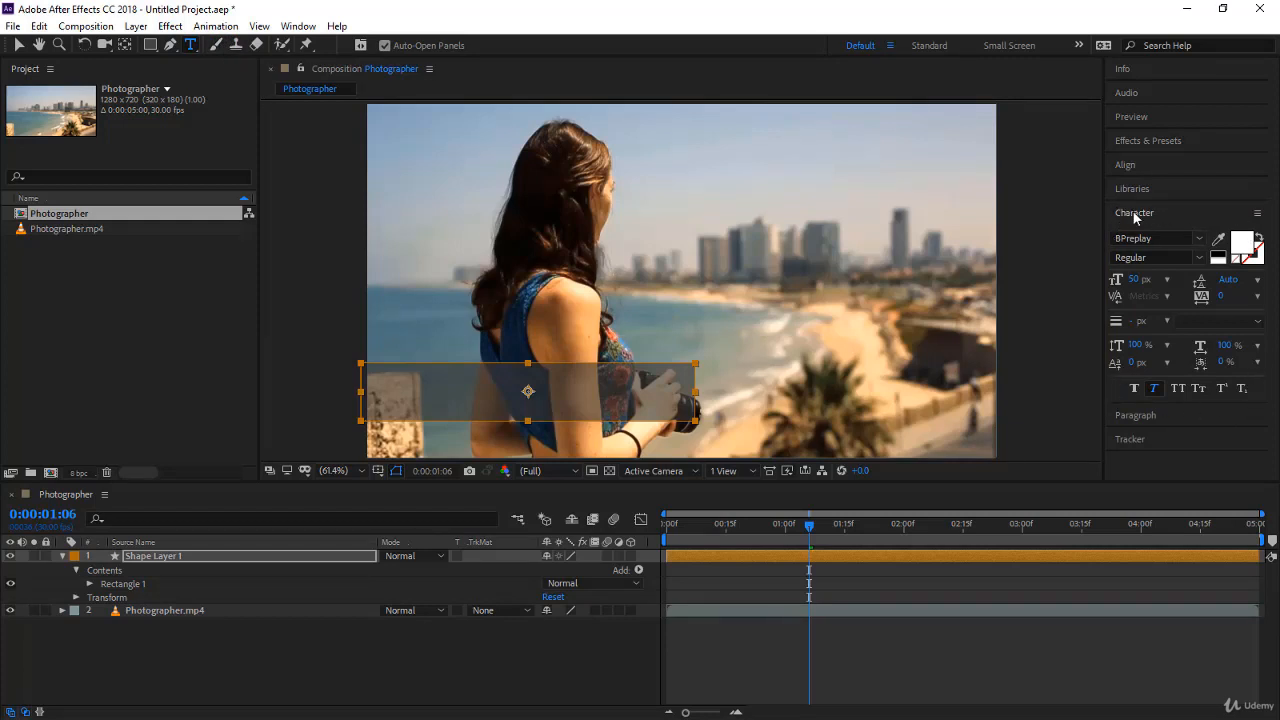
click(298, 26)
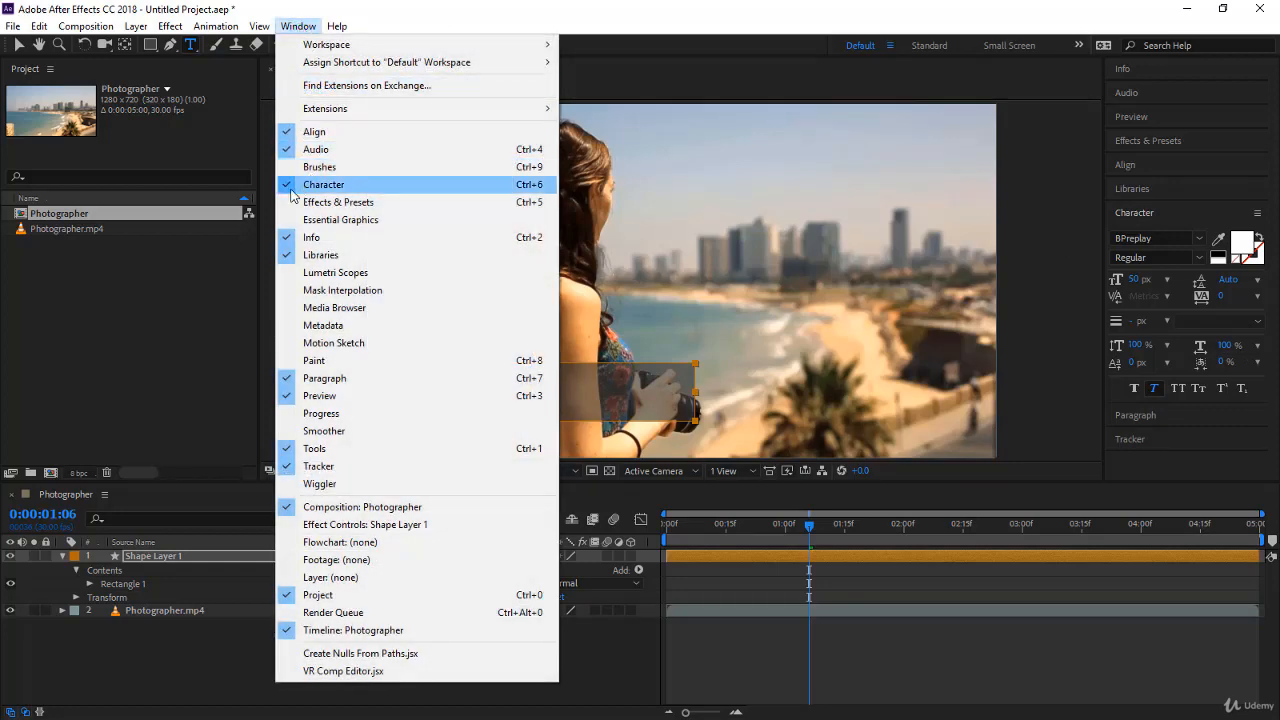
click(1143, 211)
click(1164, 214)
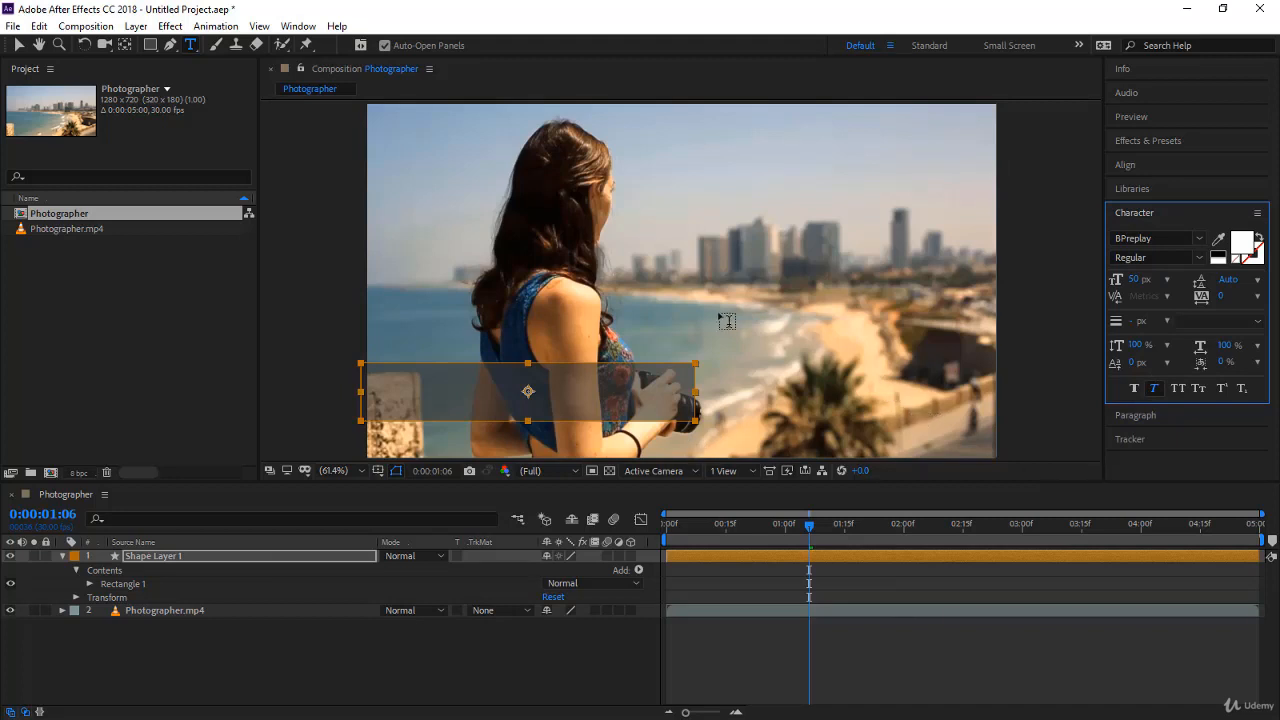
click(457, 385)
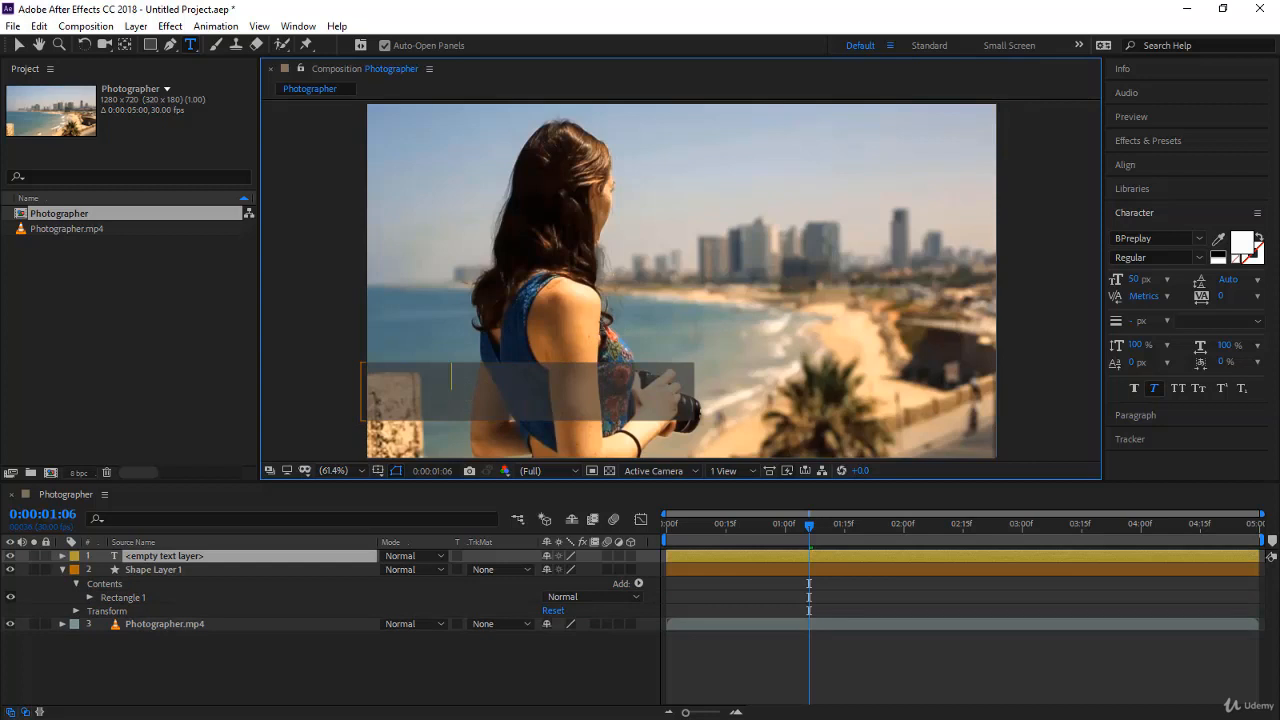
text(Anne Marie)
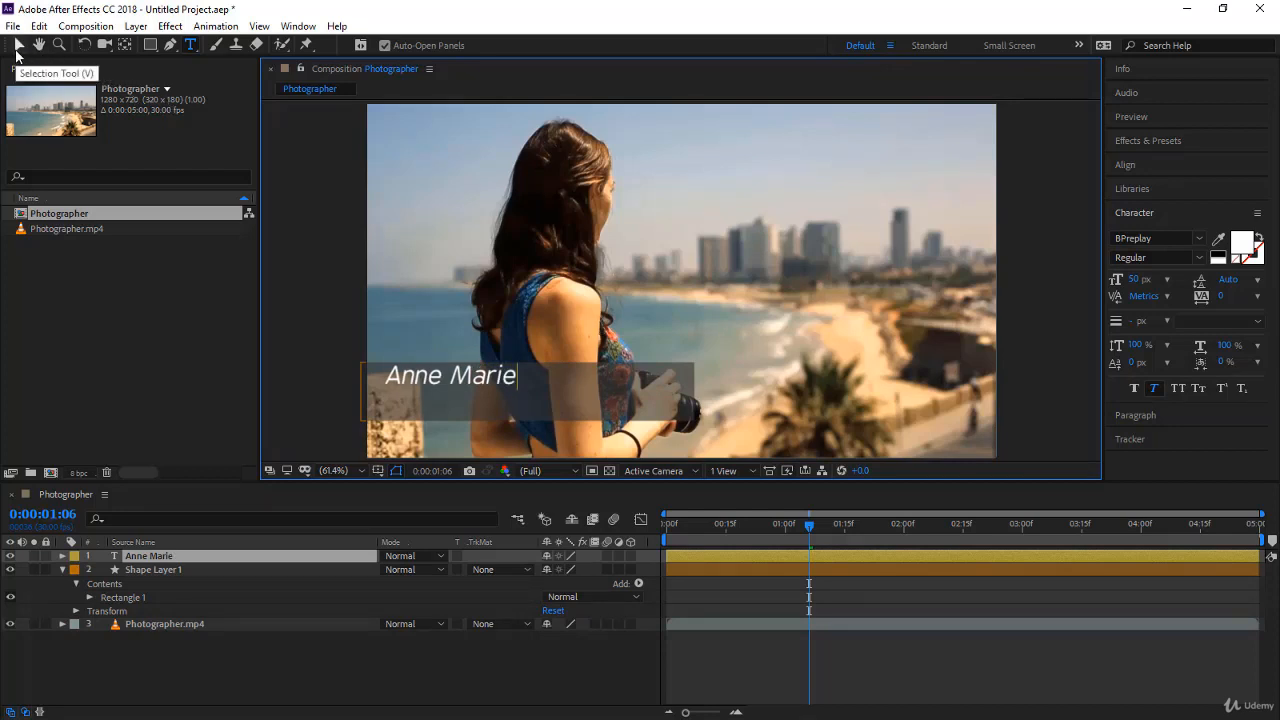
- Reposition the name text layer with the Selection tool so it sits within the gray bar, near its middle
click(16, 50)
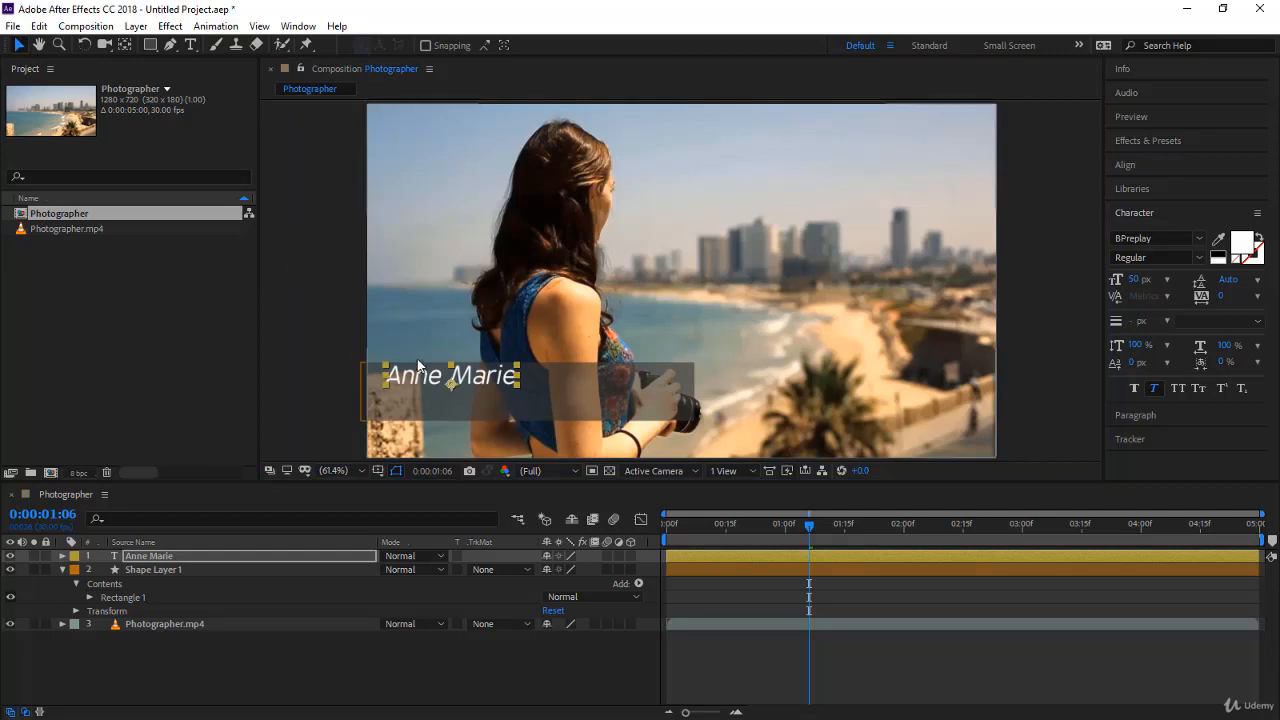
click(164, 557)
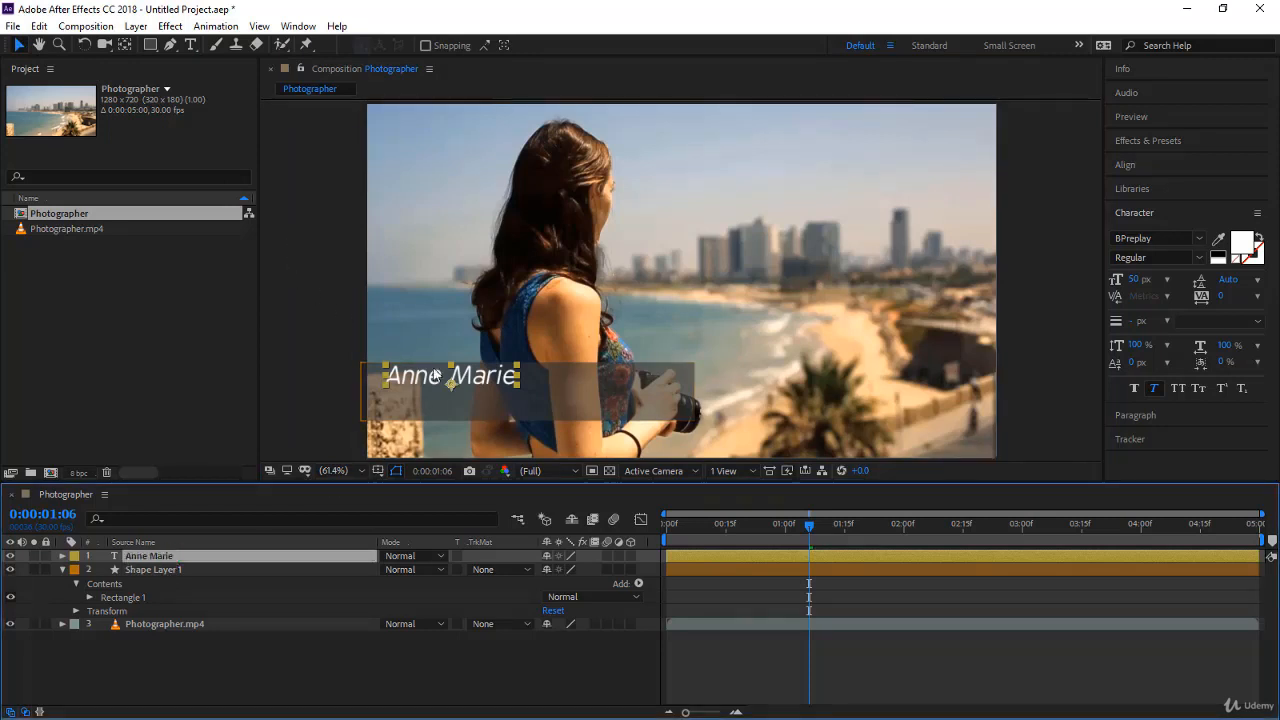
drag(435, 376, 504, 317)
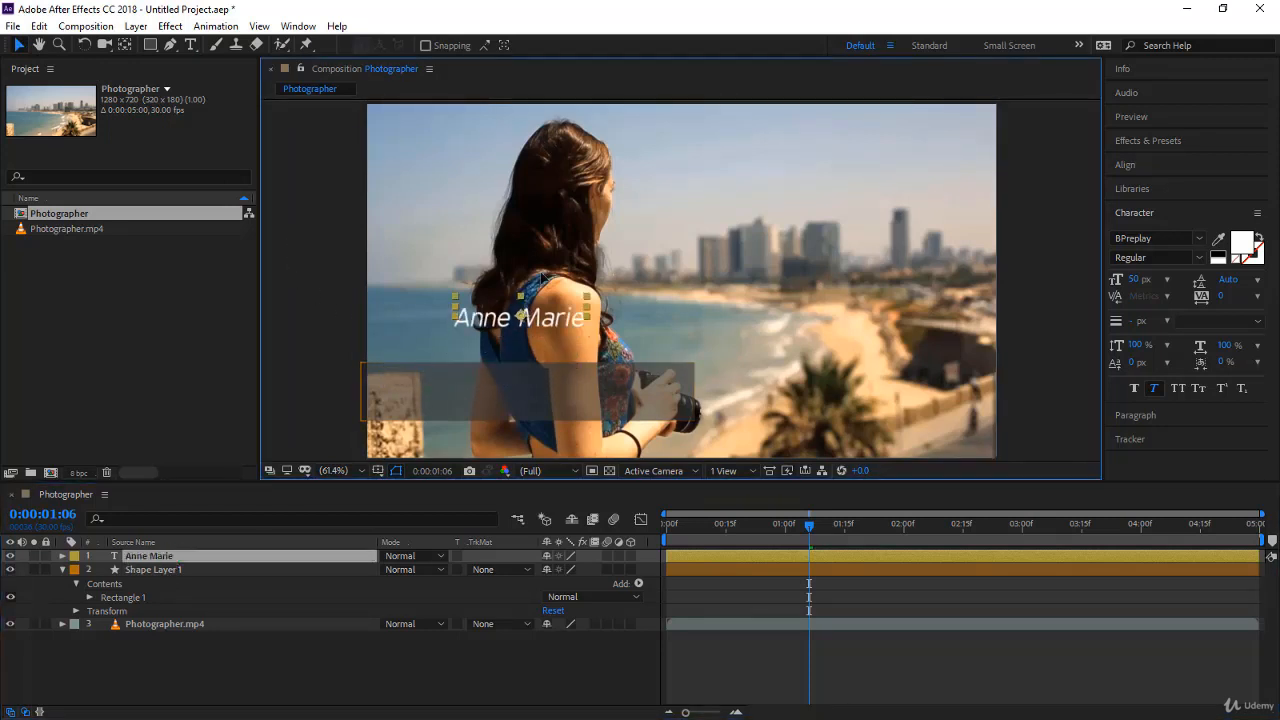
drag(541, 276, 500, 390)
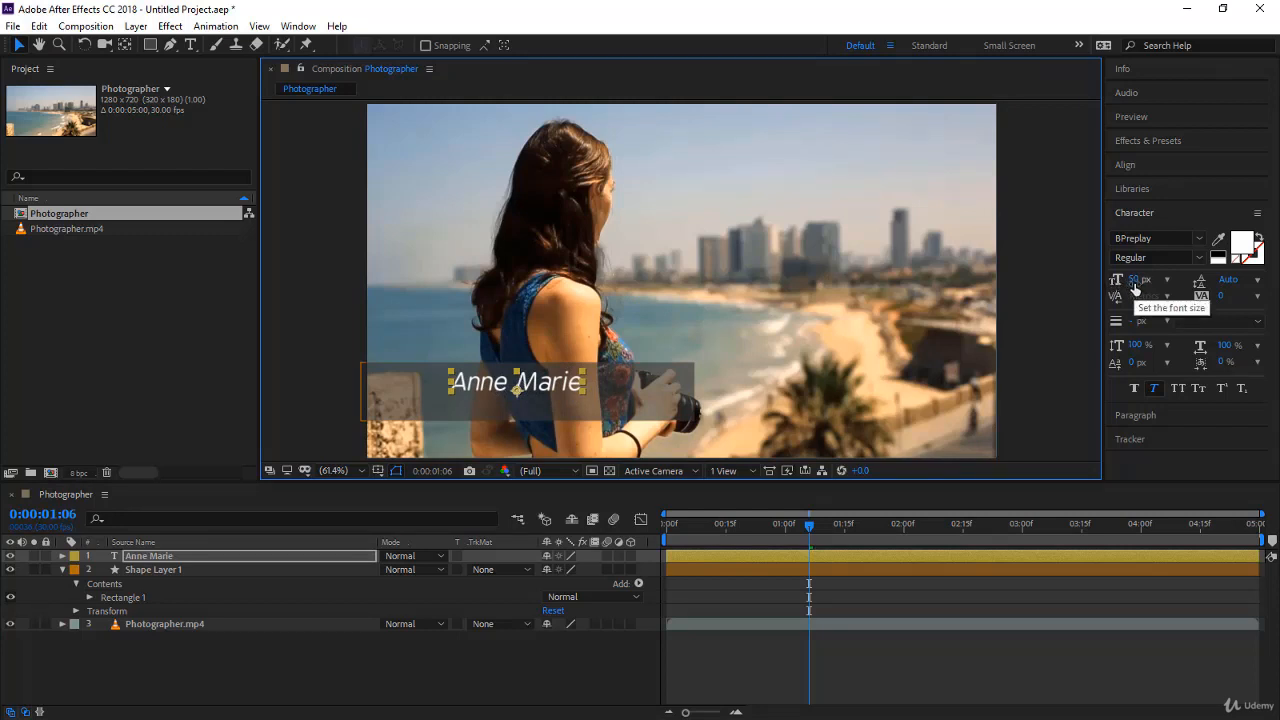
- Set the name text's font size to 57 px and add a "Photographer" text layer below it on the bar
drag(1134, 284, 1158, 300)
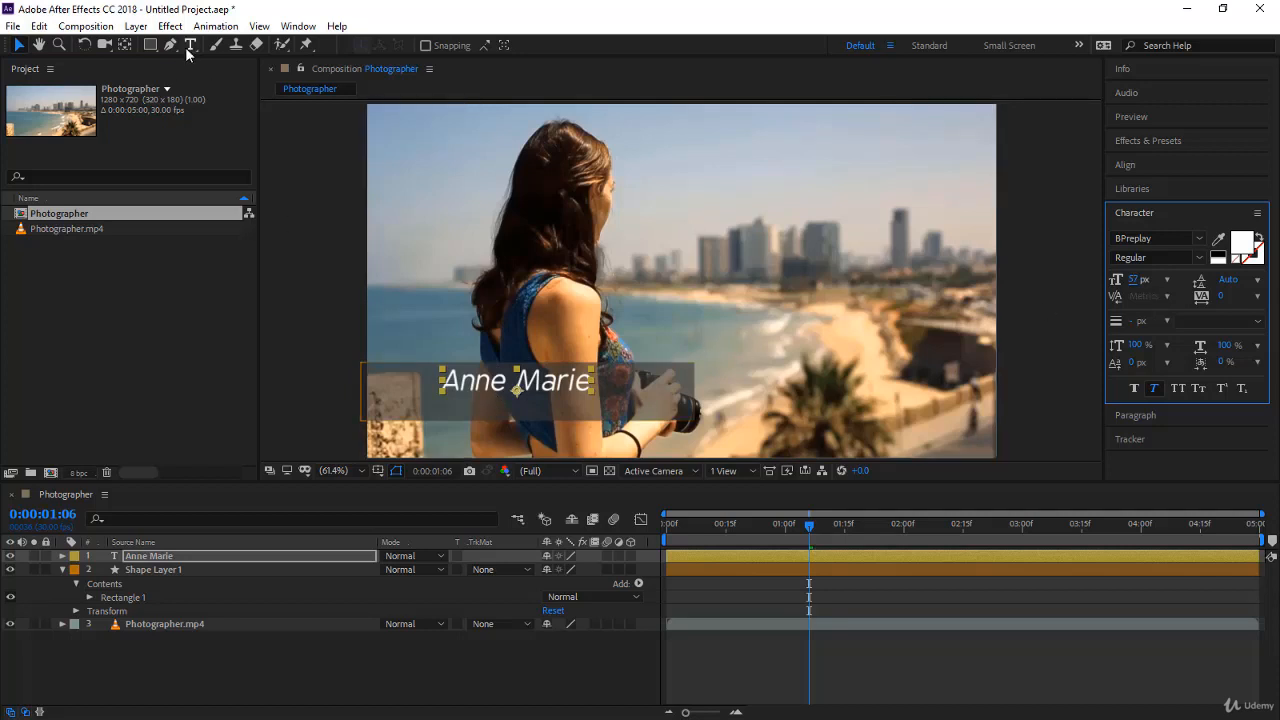
drag(190, 46, 245, 44)
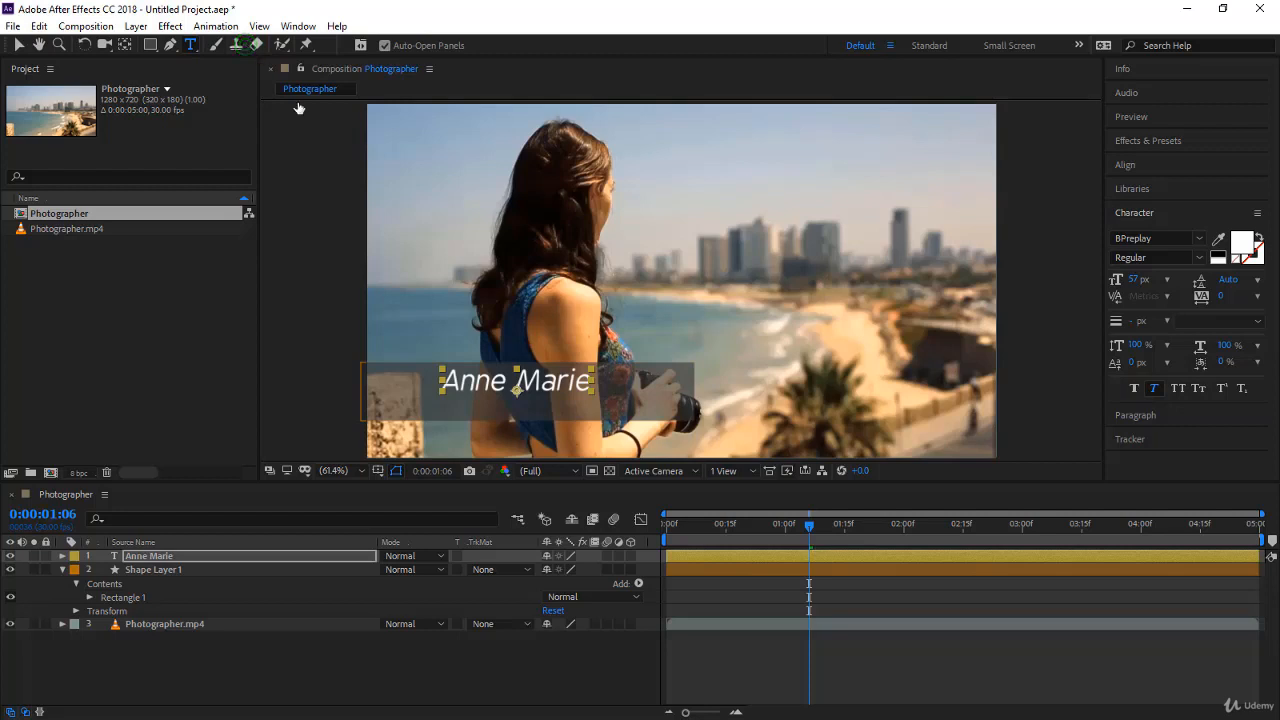
click(430, 415)
text(P)
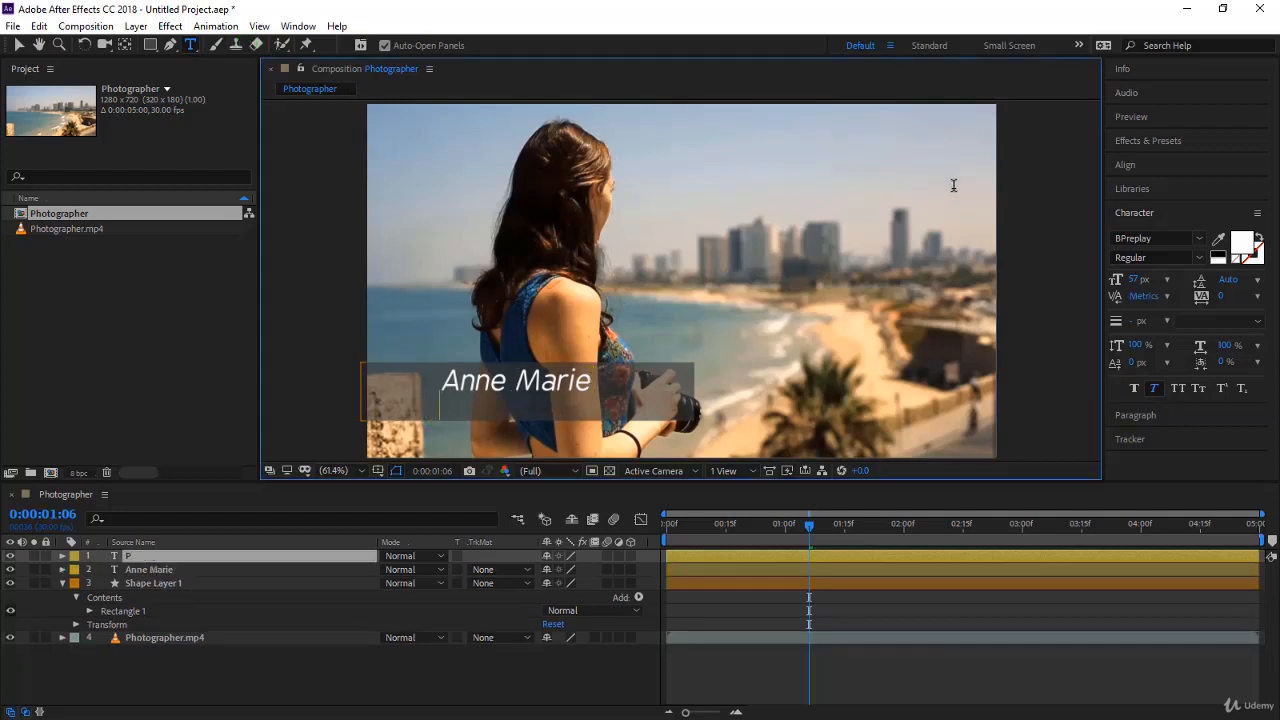
text(hotographer)
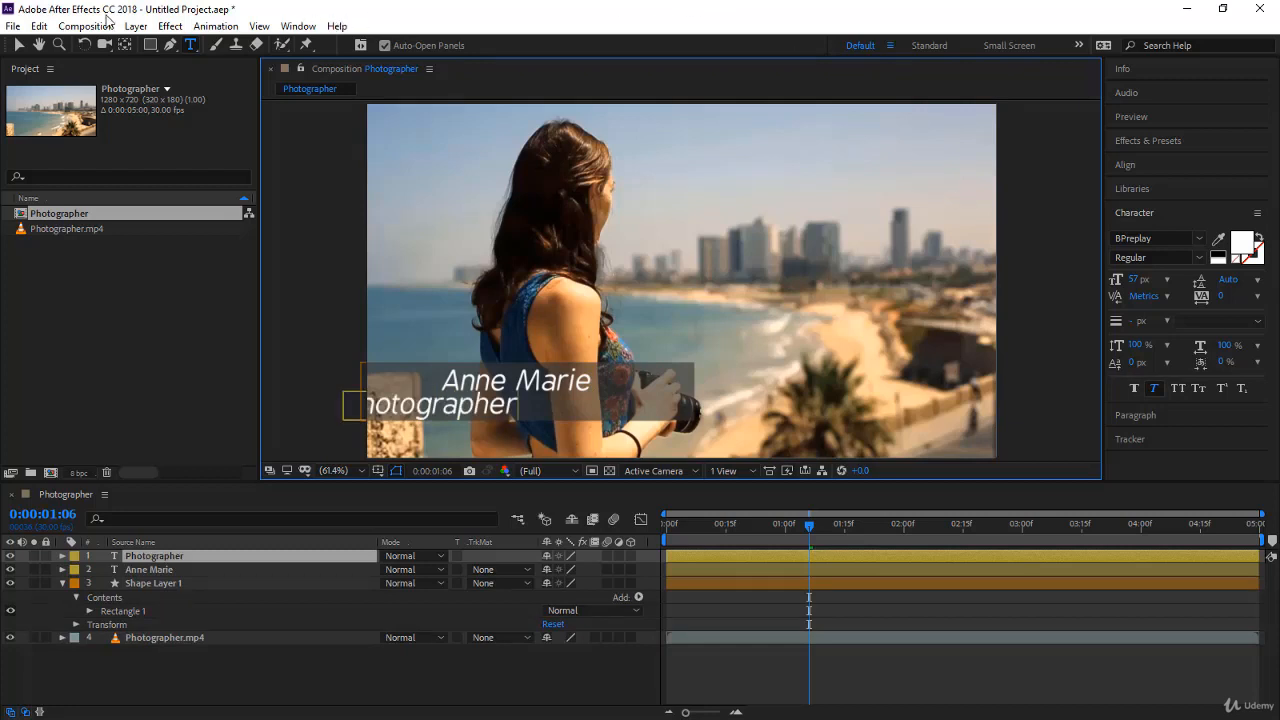
- Reduce the Photographer text to 35 px and reposition both text layers so they sit centered, one above the other, within the bar
click(18, 45)
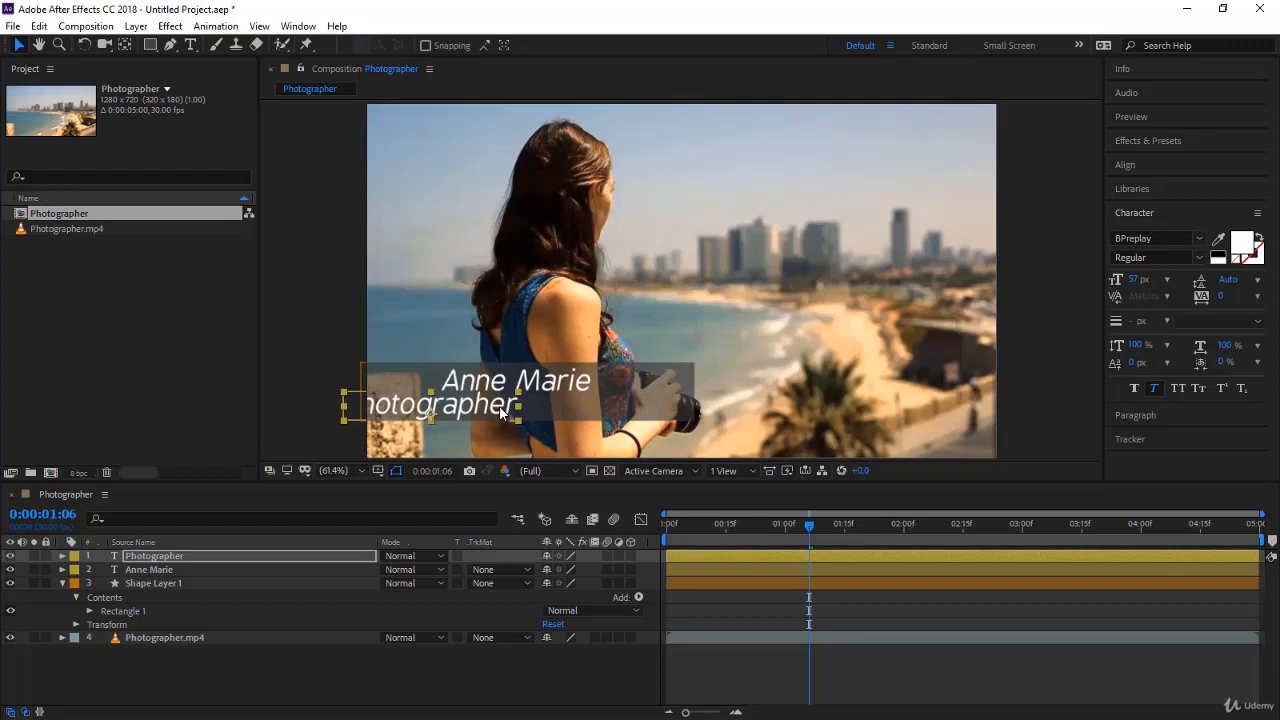
drag(499, 406, 583, 405)
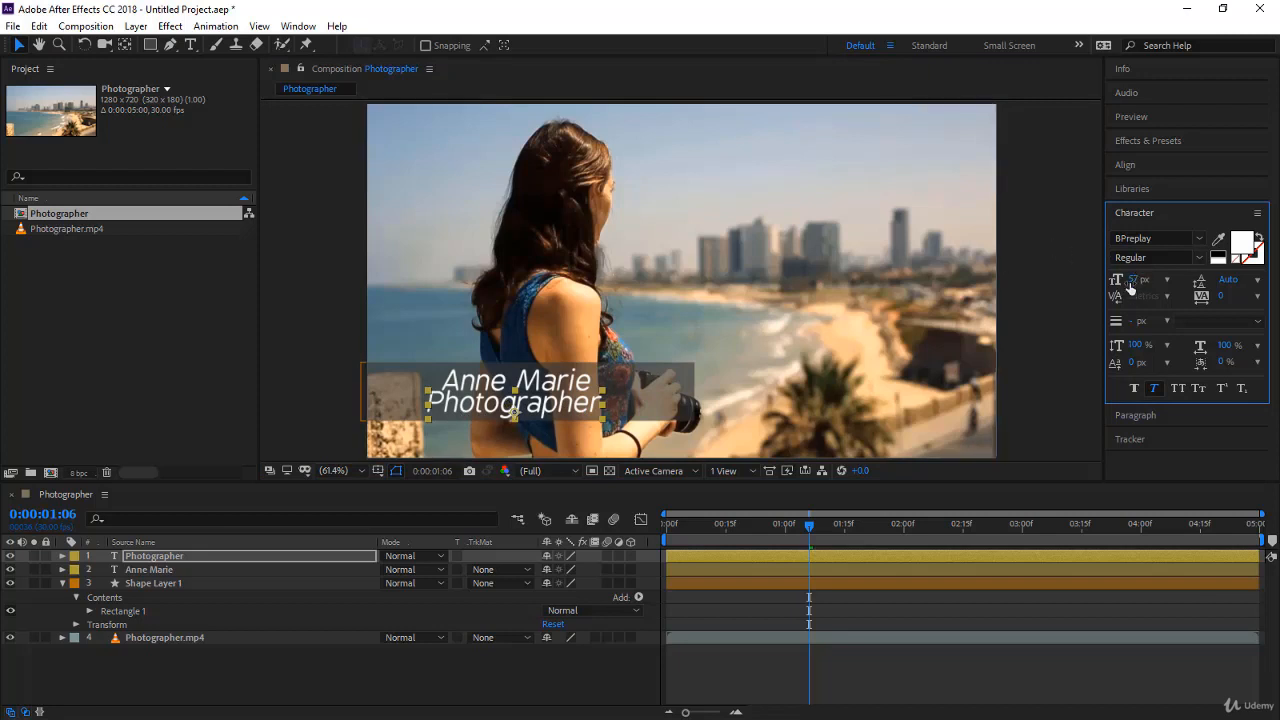
drag(1131, 280, 1114, 280)
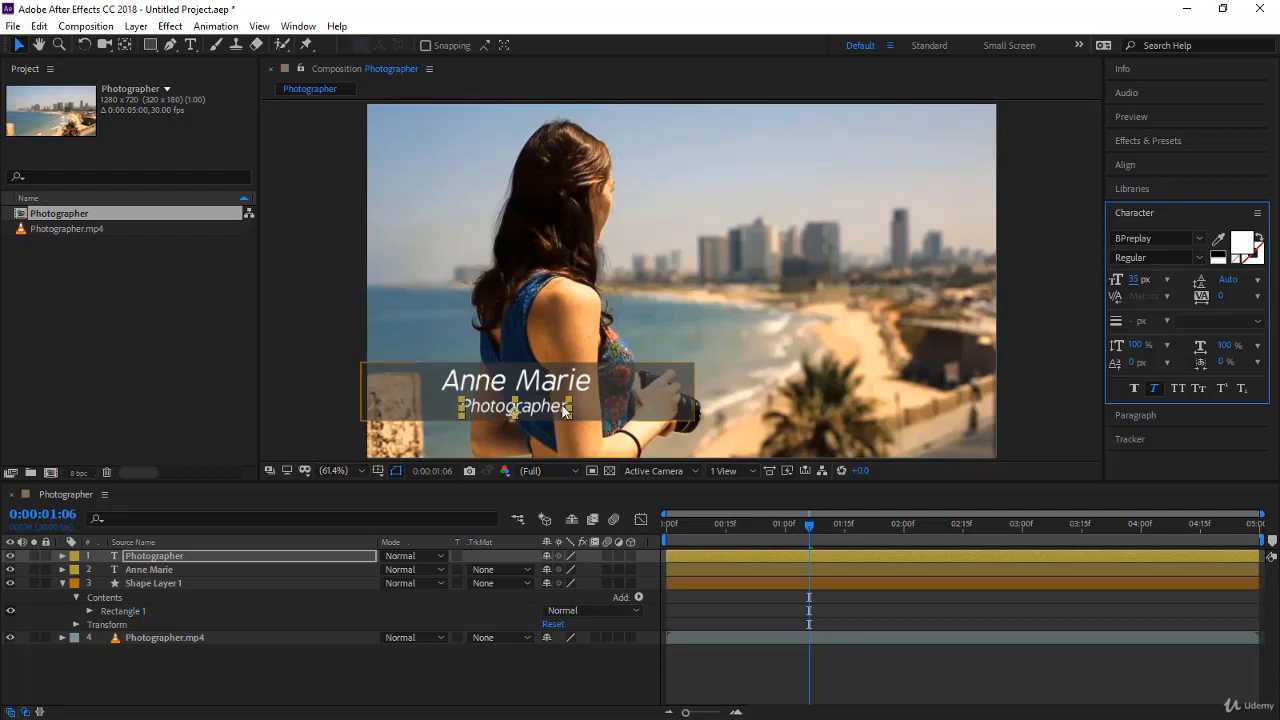
mouse_move(551, 405)
mouse_down()
mouse_move(570, 405)
mouse_move(563, 393)
mouse_up()
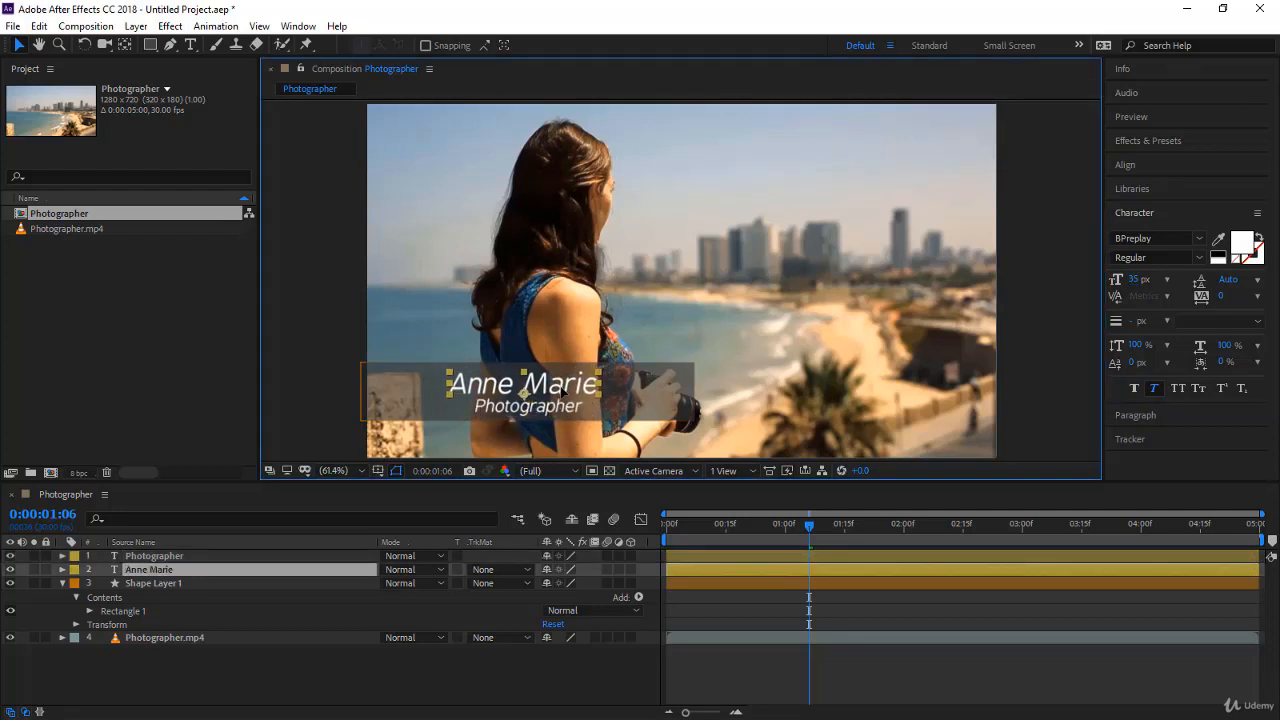
click(563, 407)
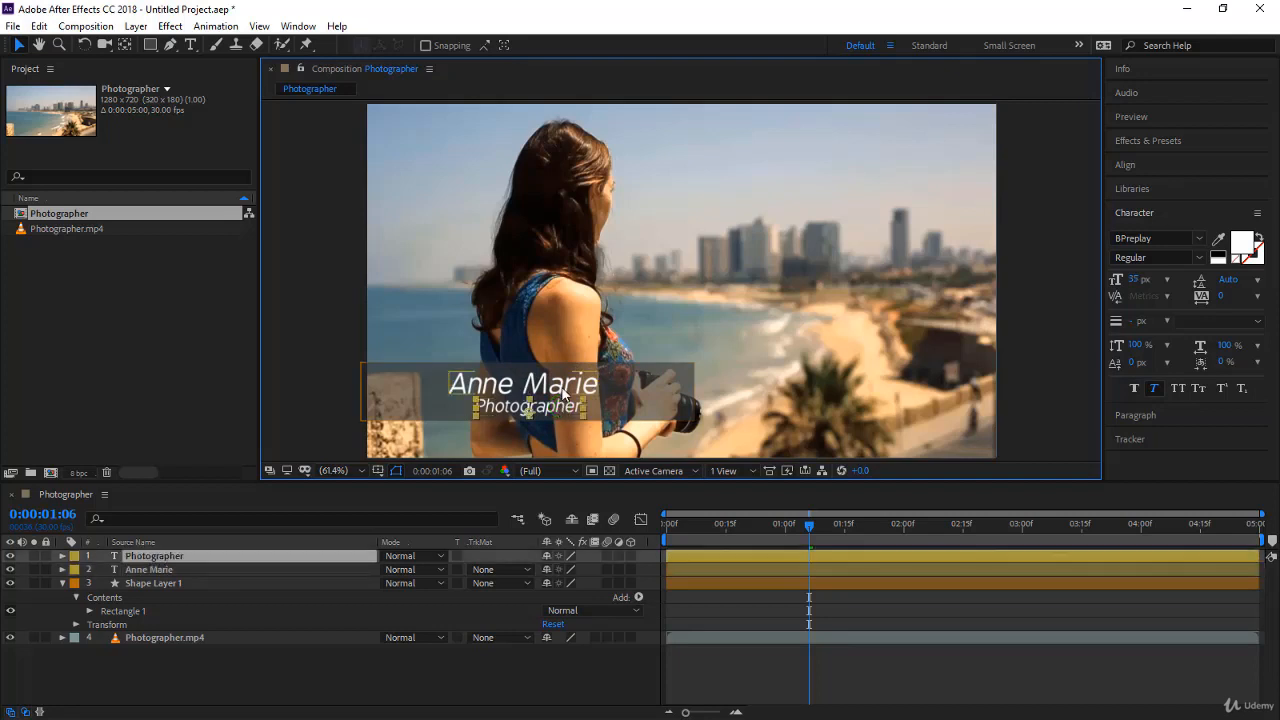
click(561, 388)
- Go to the composition's start and expand the Transform properties of Shape Layer 1
click(360, 668)
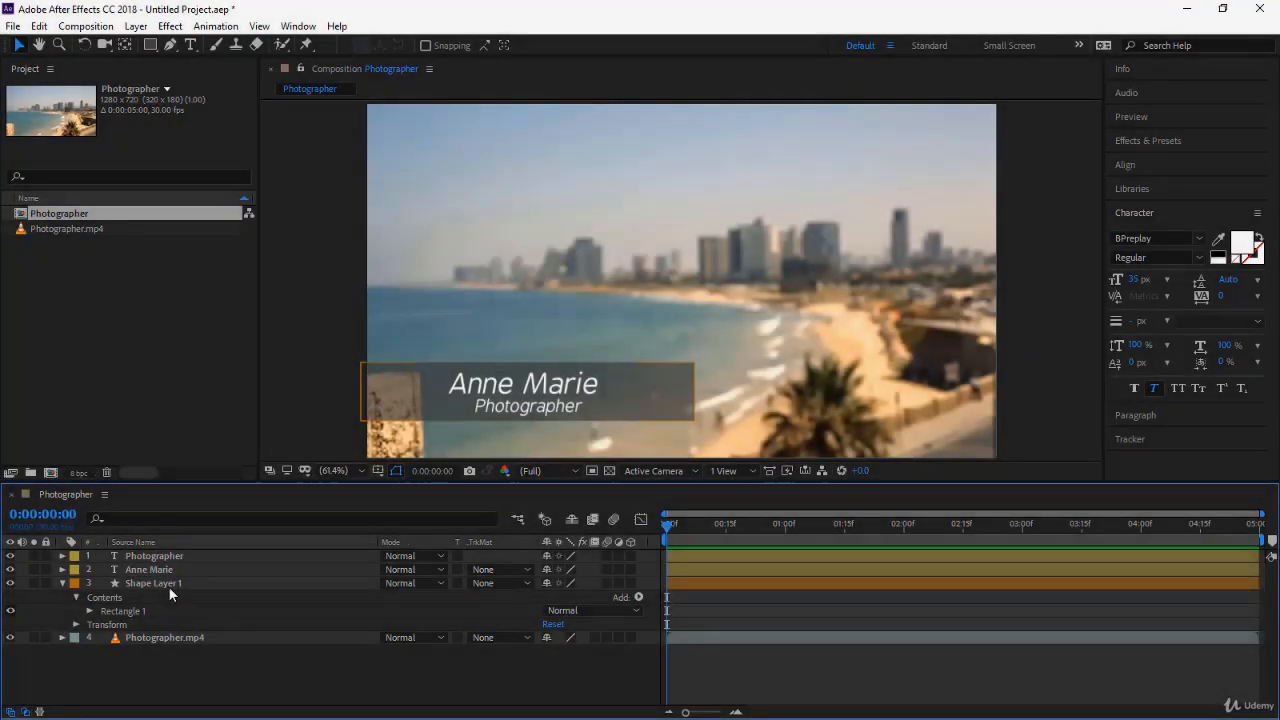
click(168, 586)
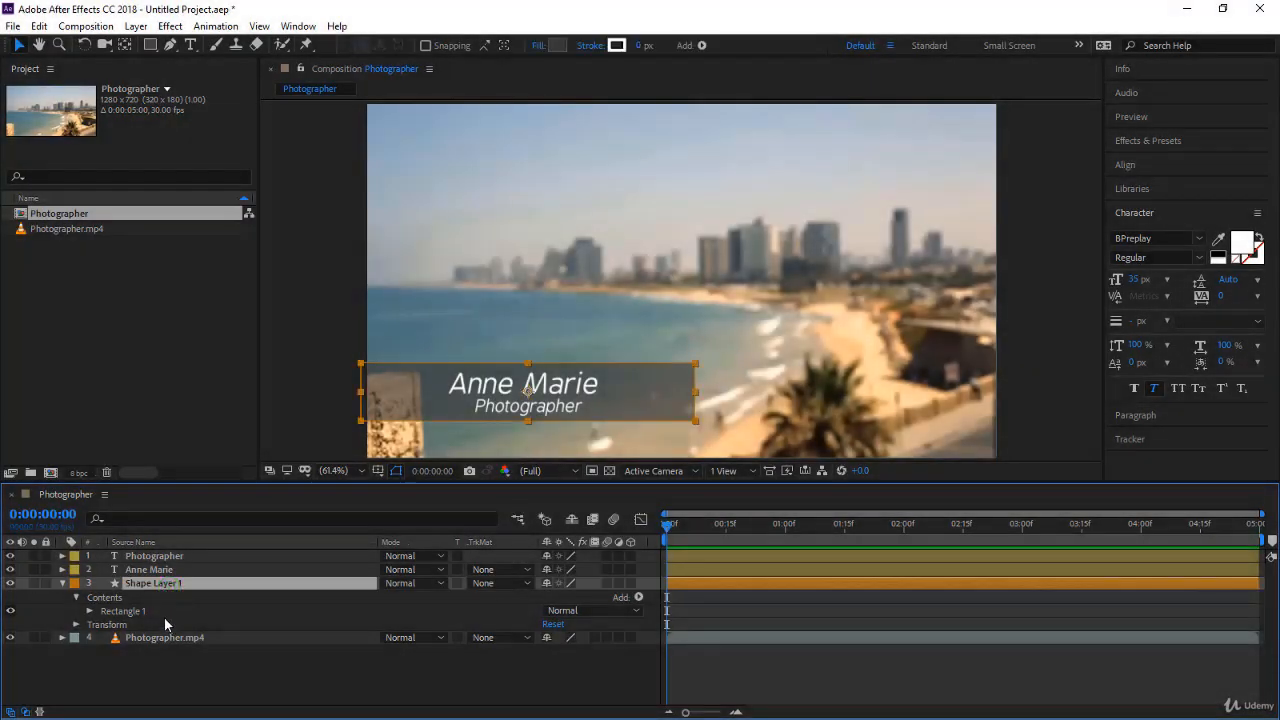
click(107, 597)
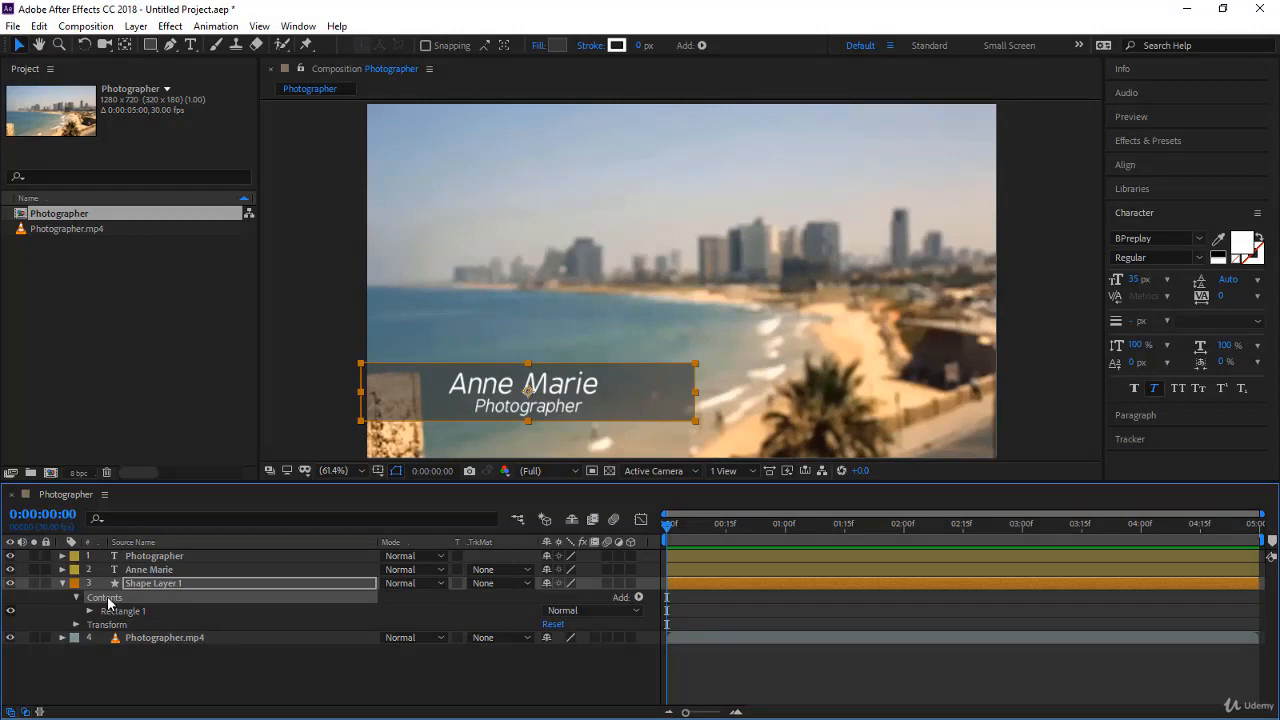
click(132, 610)
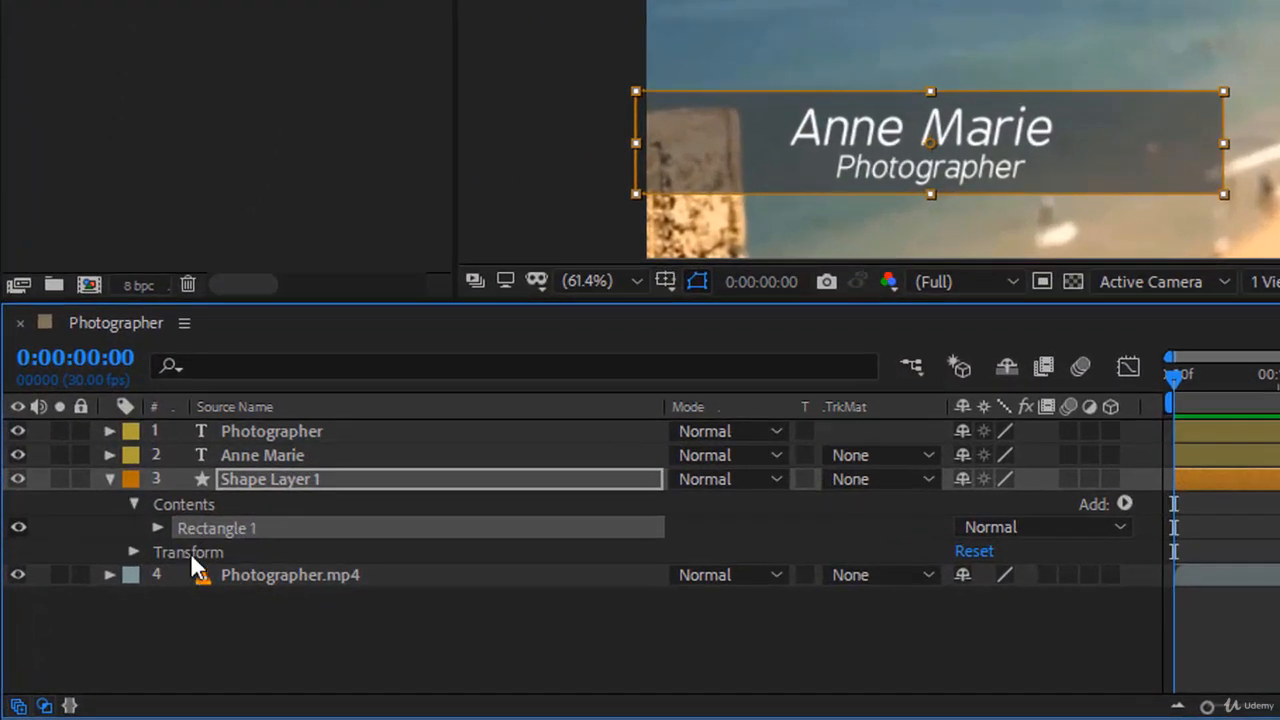
click(190, 552)
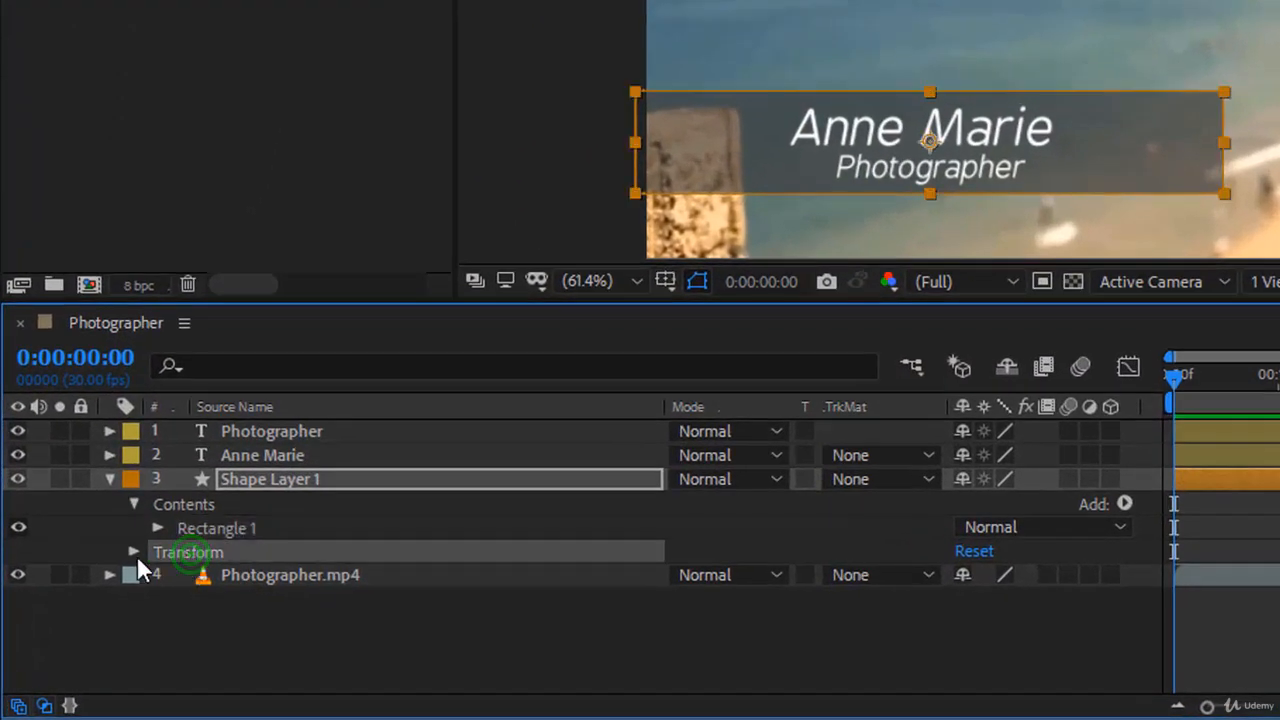
click(133, 553)
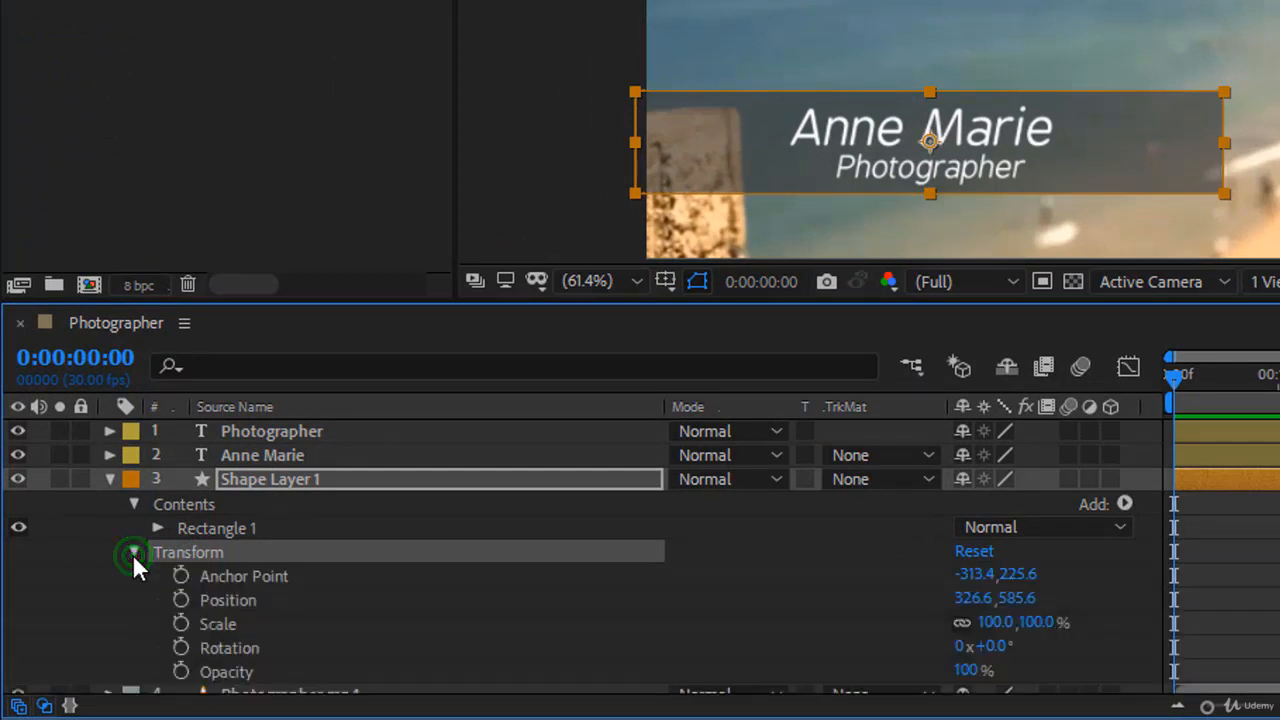
scroll(322, 514, down, 1)
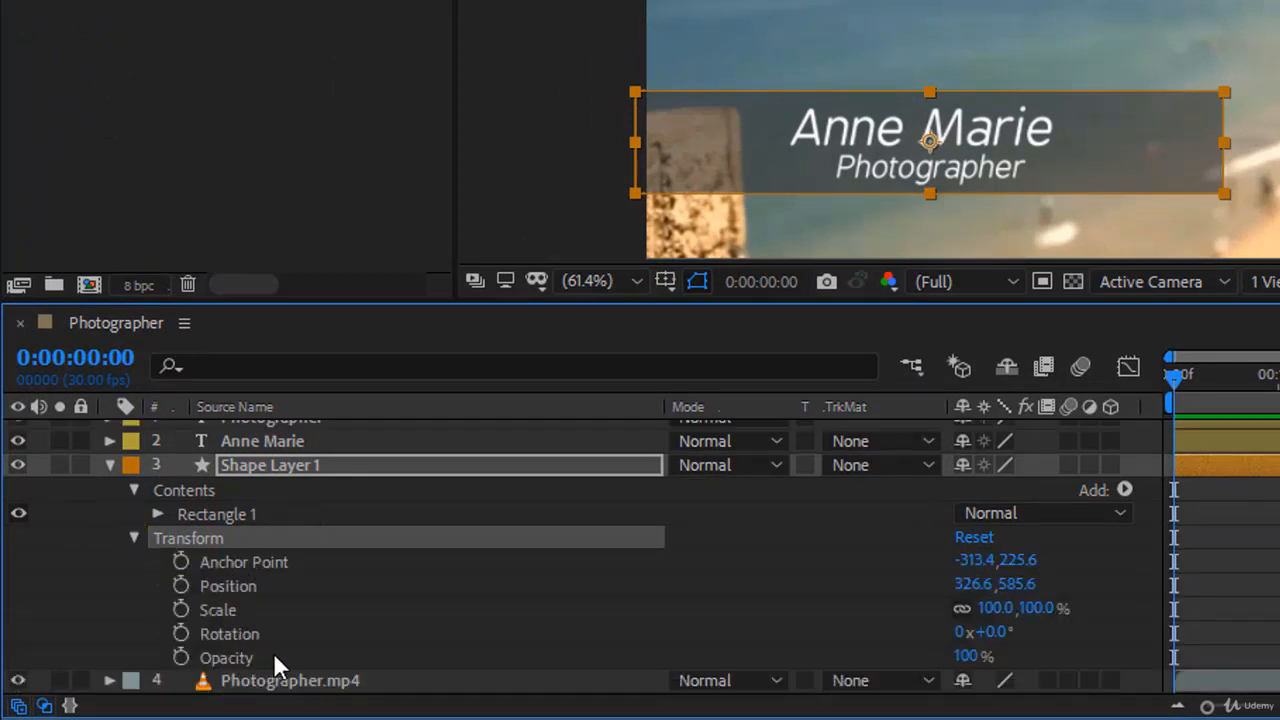
- Look through the shape layer's Position, Scale, Rotation and Opacity properties, finishing with Position selected
click(239, 586)
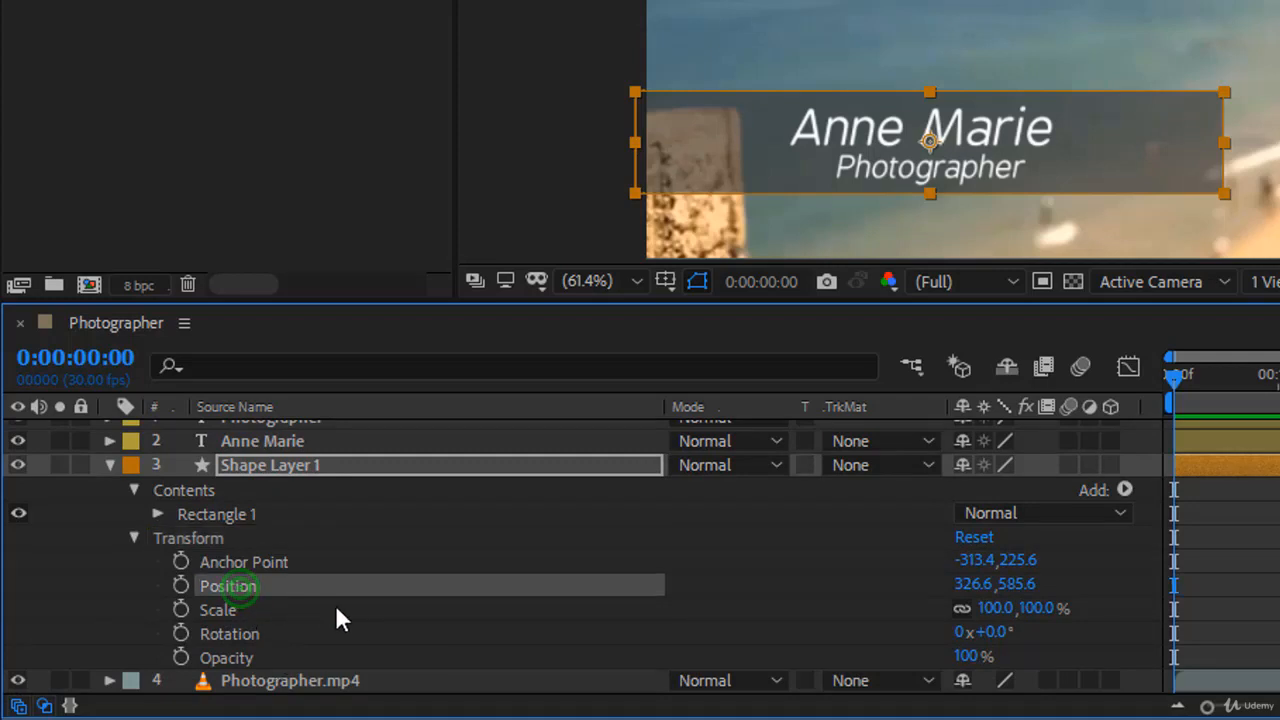
click(297, 612)
click(276, 634)
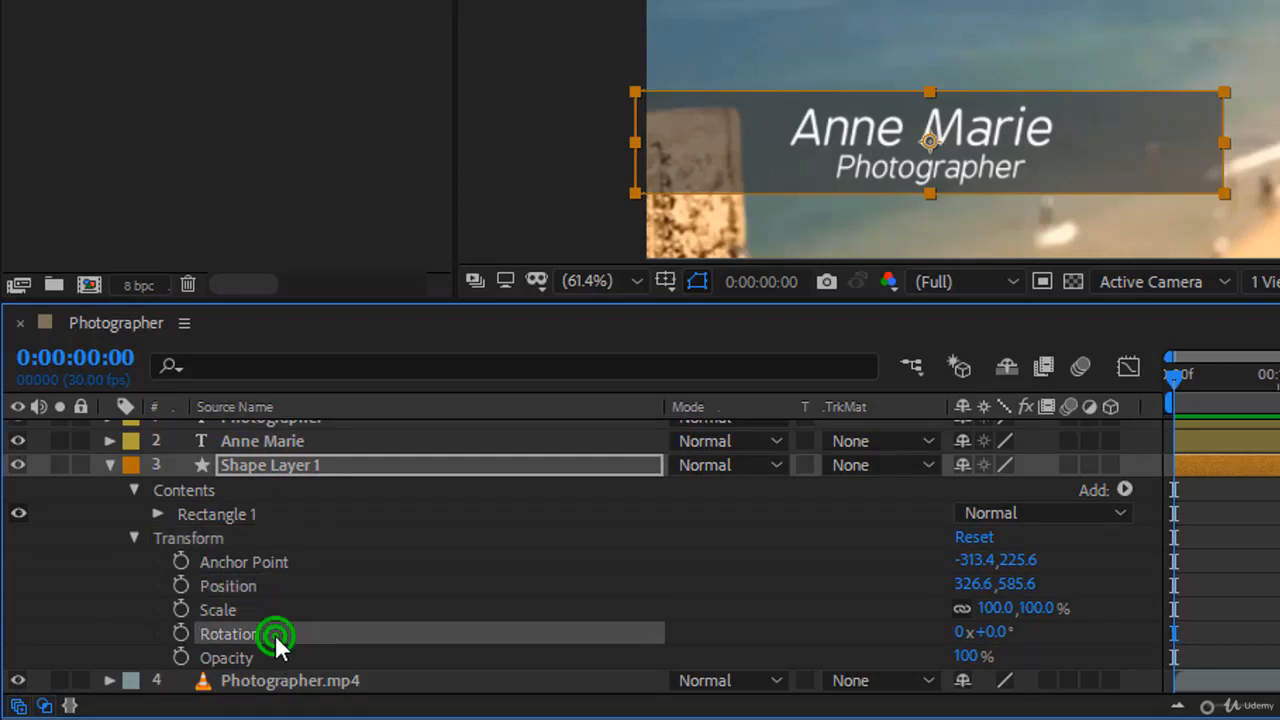
click(266, 656)
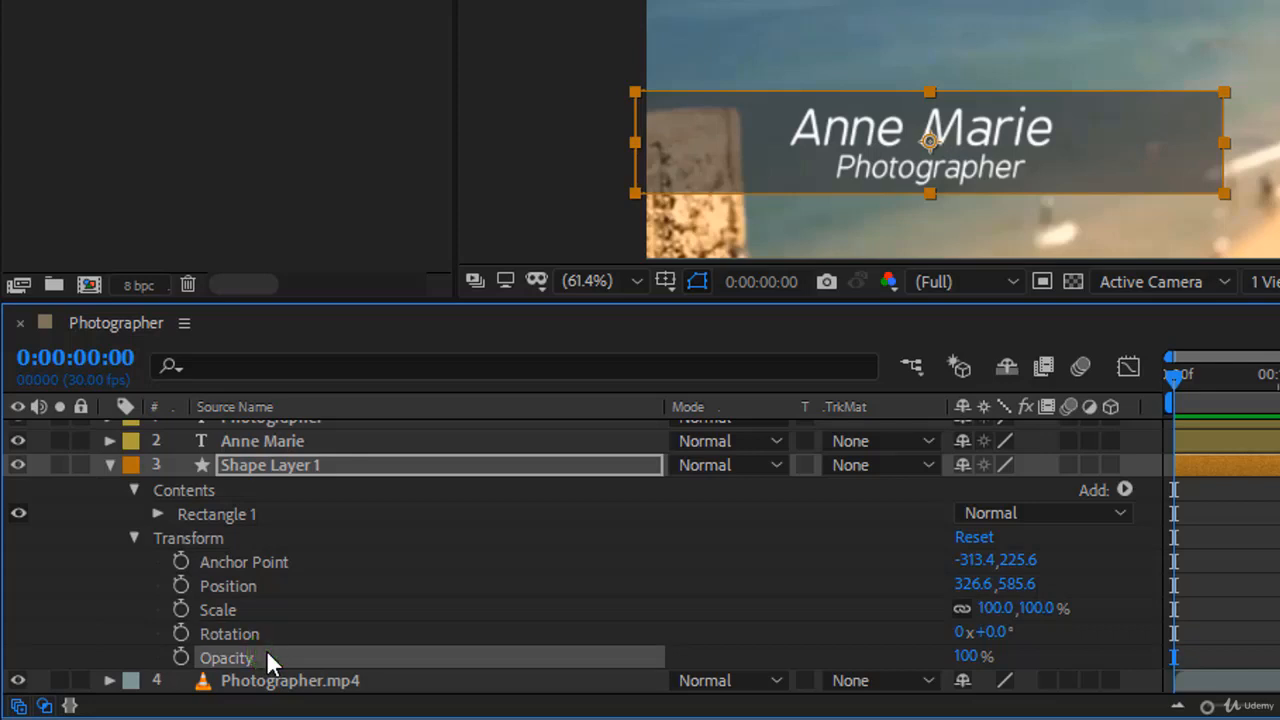
click(287, 580)
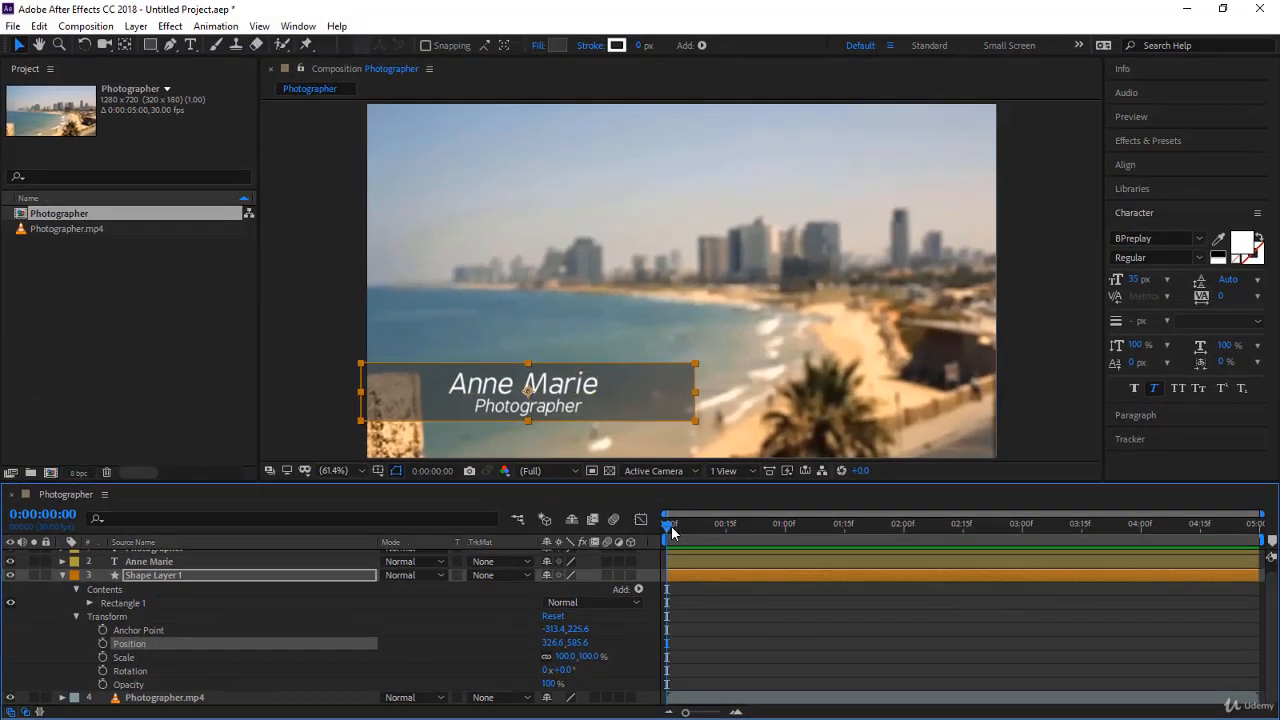
- Move the current time to 0:00:00:15 and start Position keyframing there for Shape Layer 1
drag(669, 525, 727, 558)
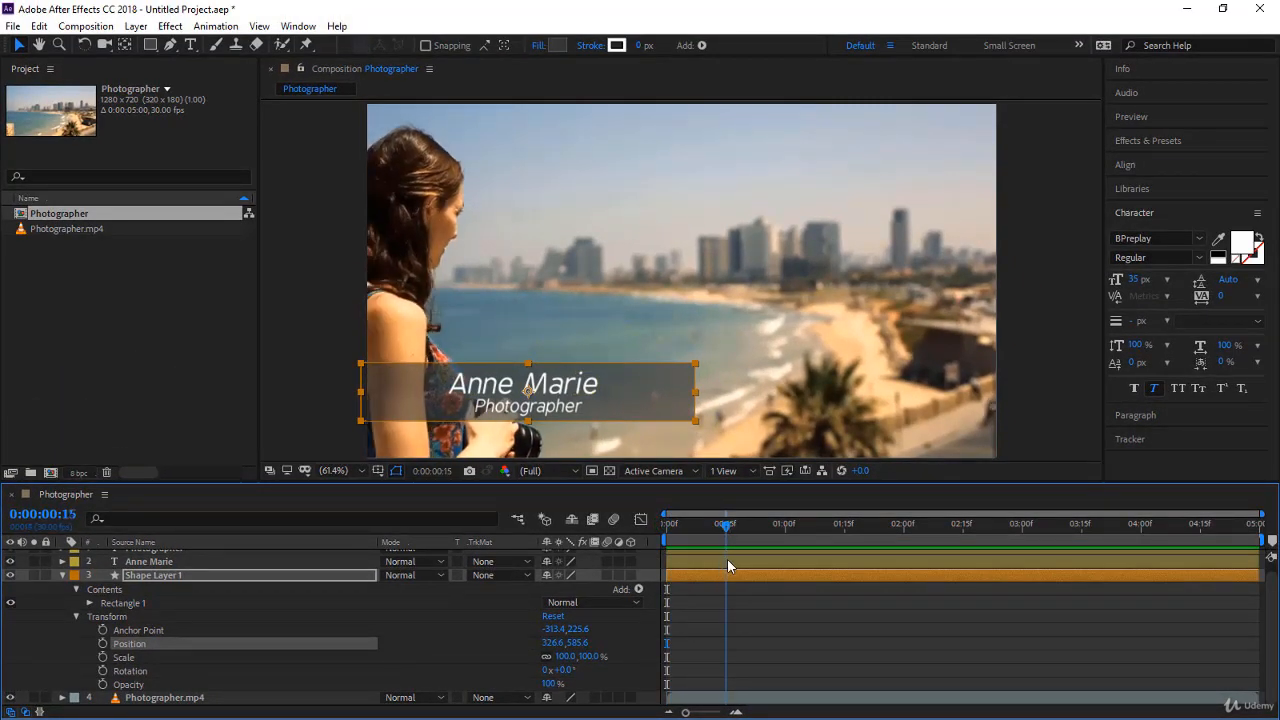
click(55, 514)
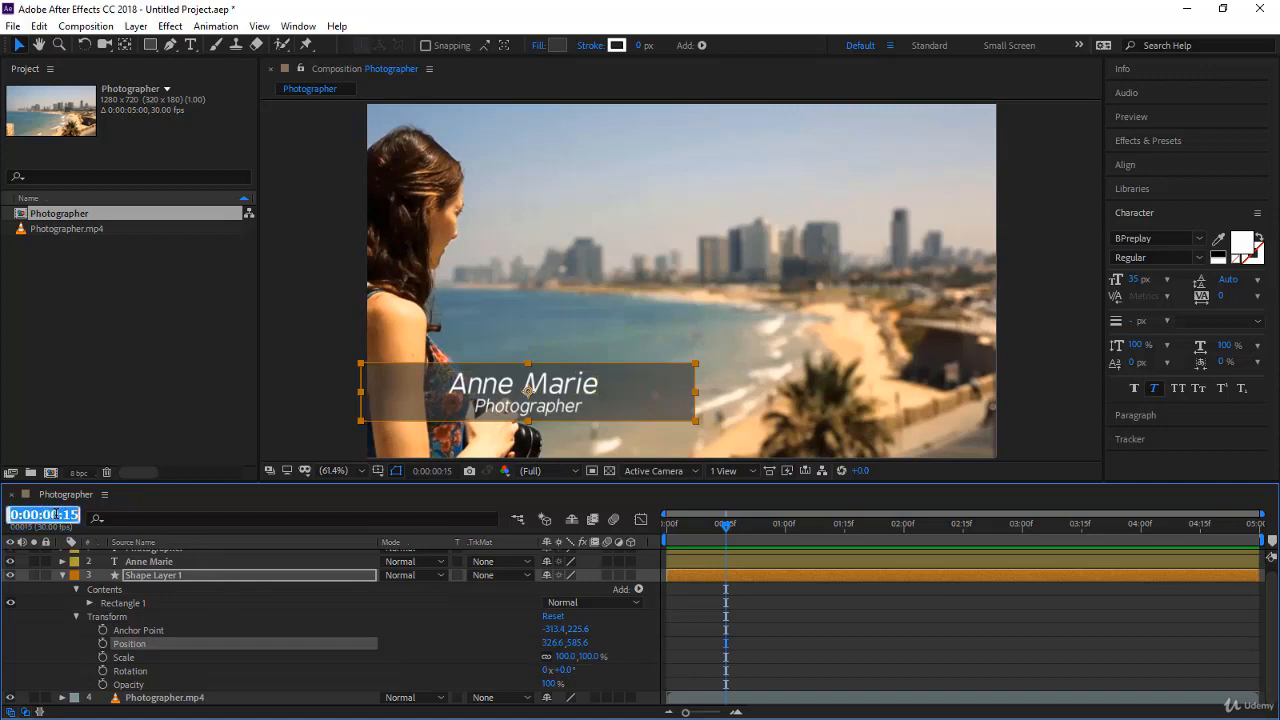
text(15)
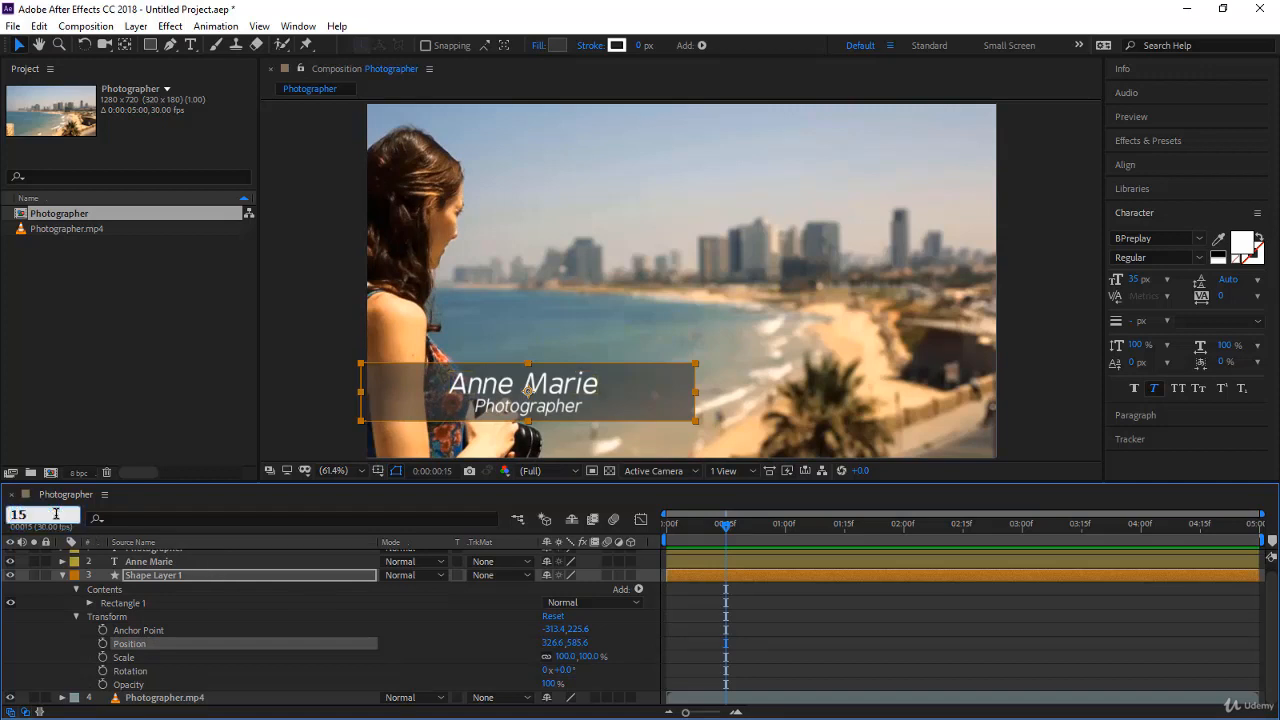
key(Return)
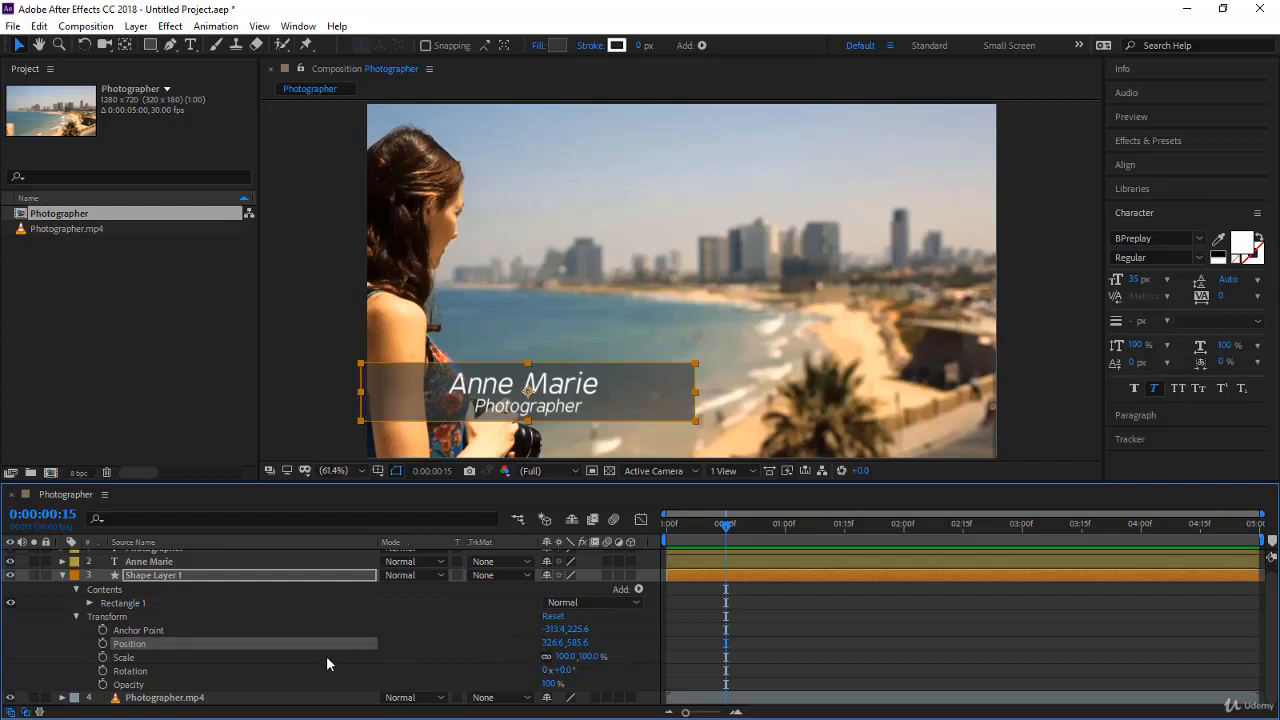
click(103, 645)
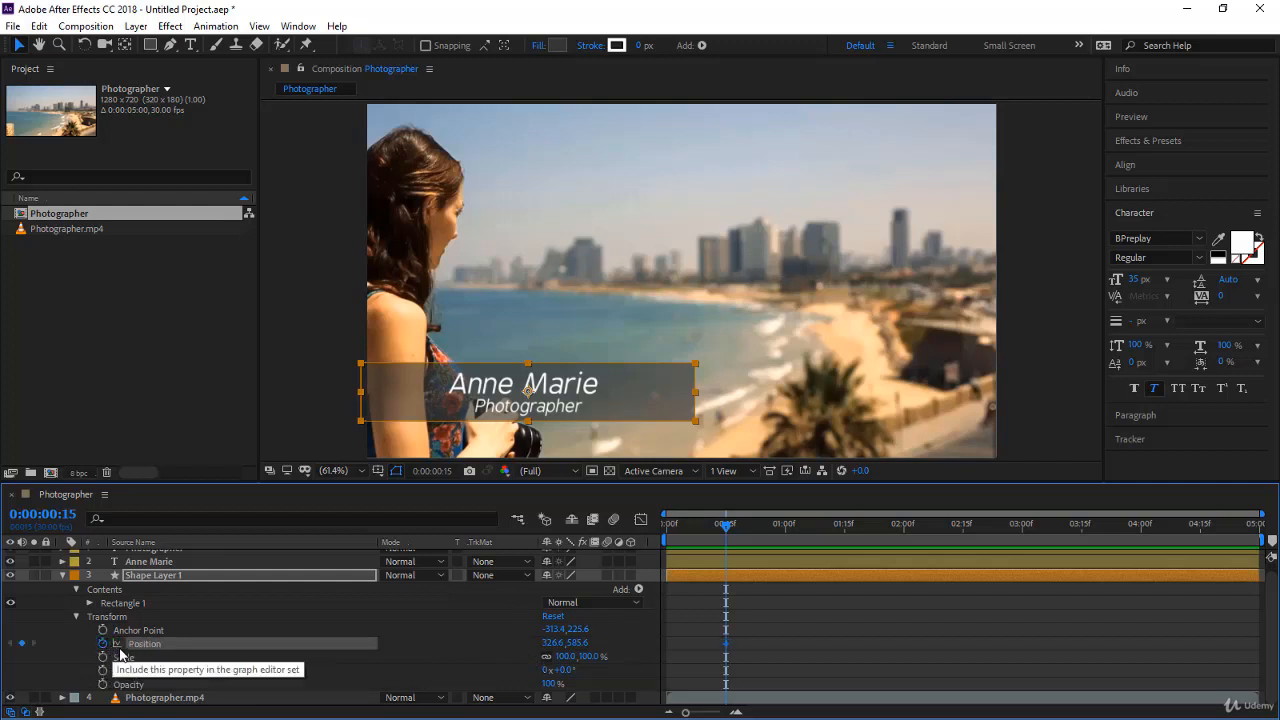
mouse_move(727, 650)
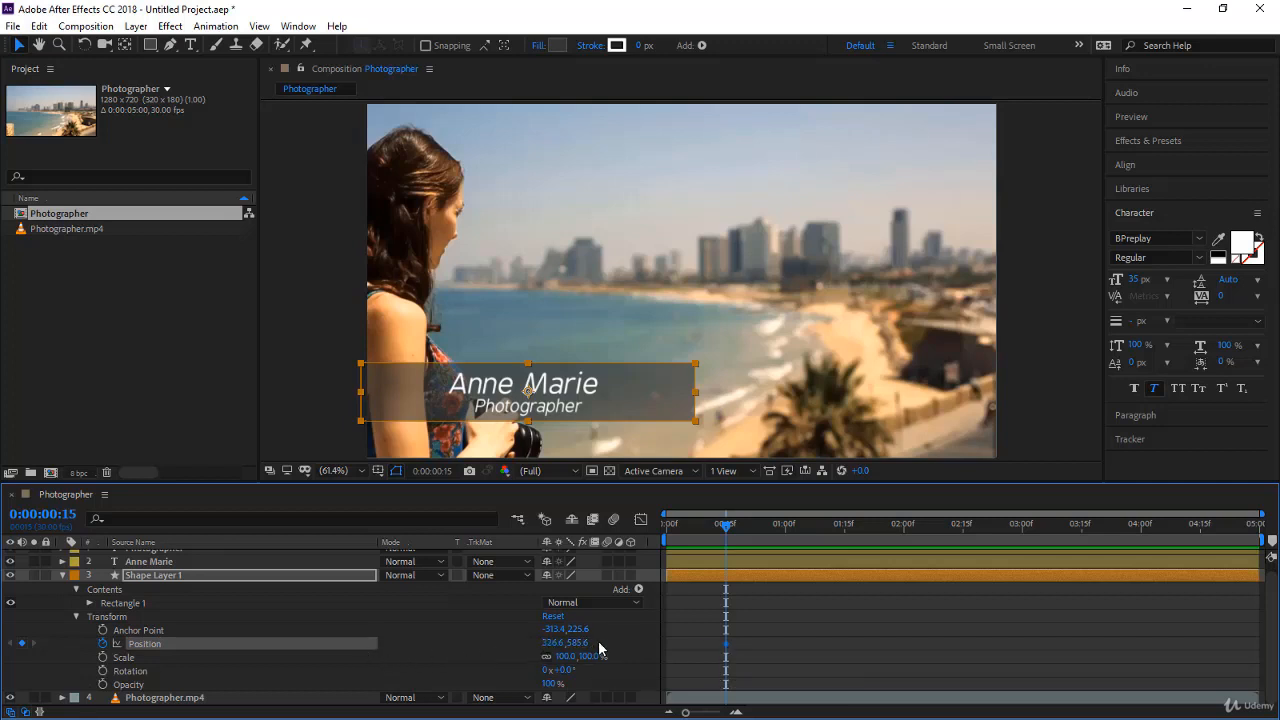
- At 0:00:00:00, shift the bar horizontally just outside the frame's left edge, to a Position of about -354.3, 585.6
click(729, 527)
drag(729, 527, 661, 536)
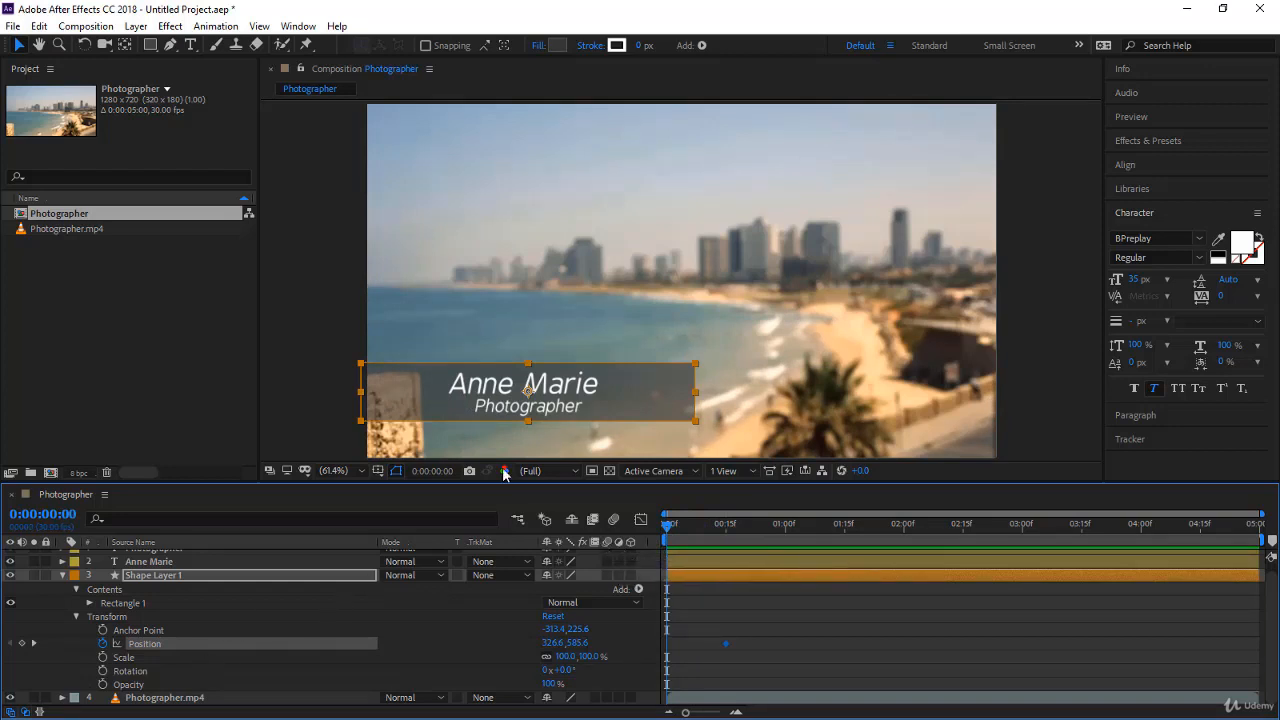
click(635, 397)
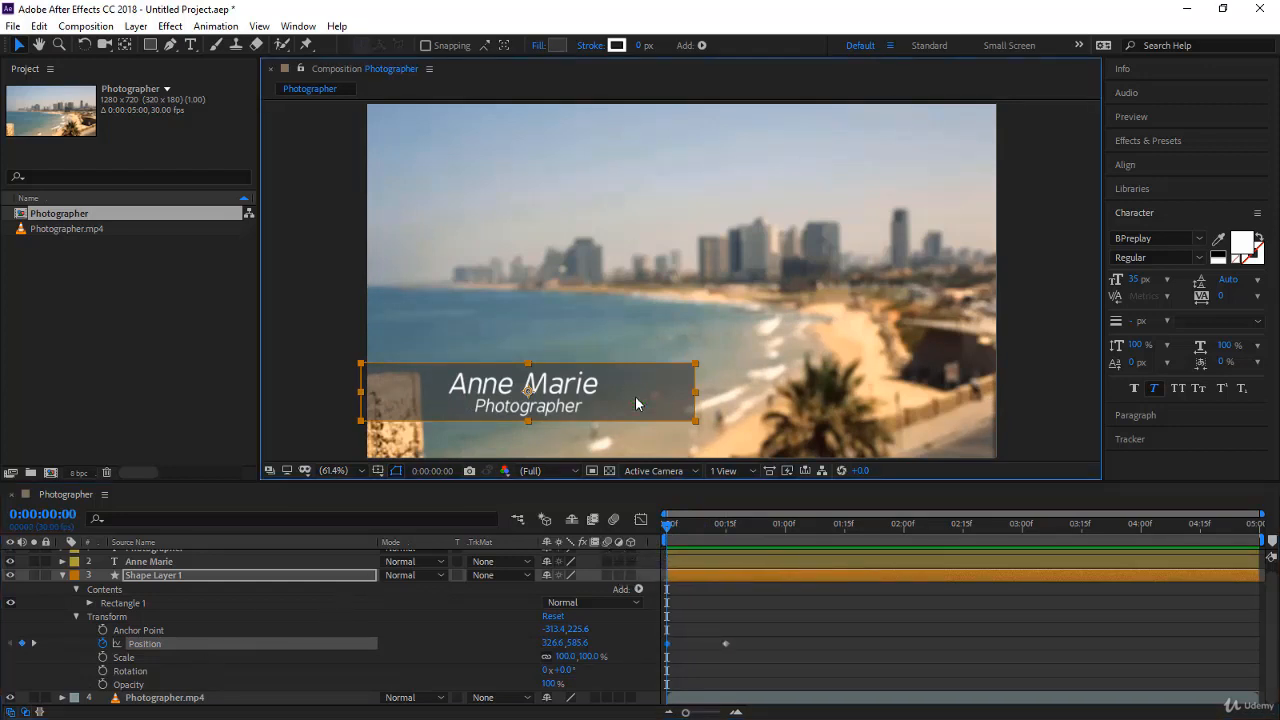
drag(635, 396, 303, 429)
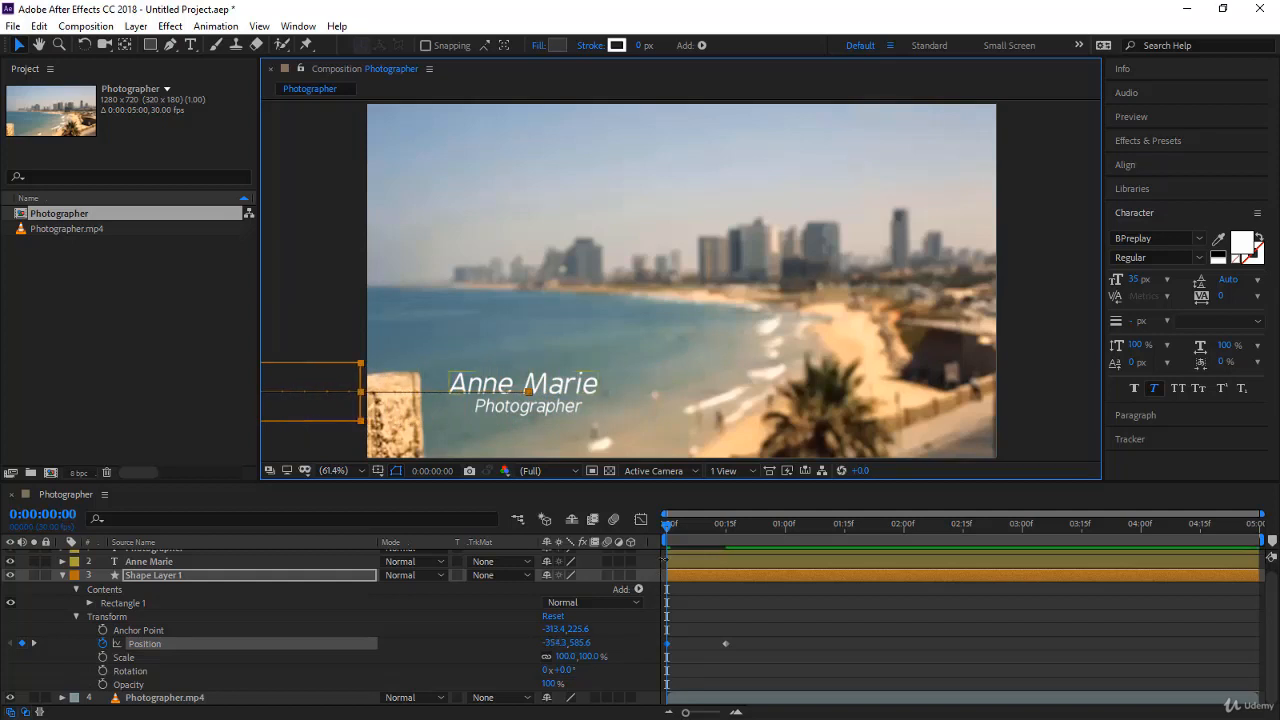
- Preview the bar's slide-in animation from the start of the composition
click(666, 527)
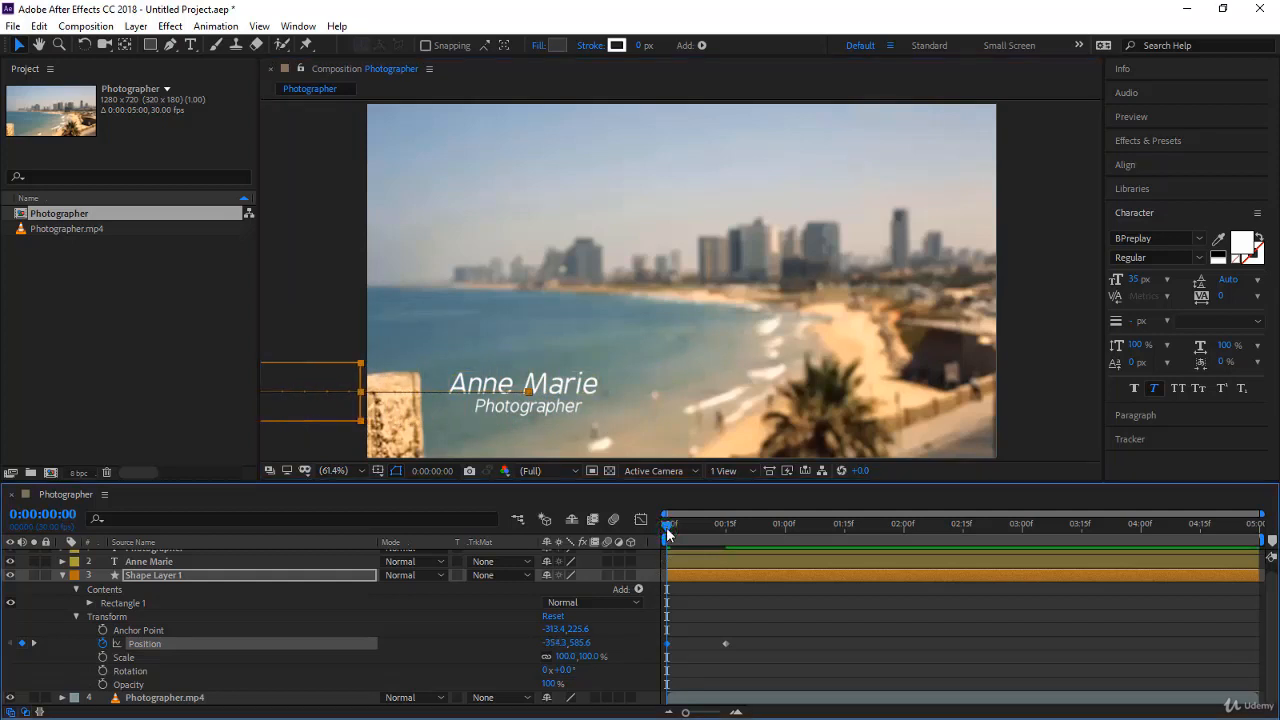
drag(666, 527, 657, 587)
key(space)
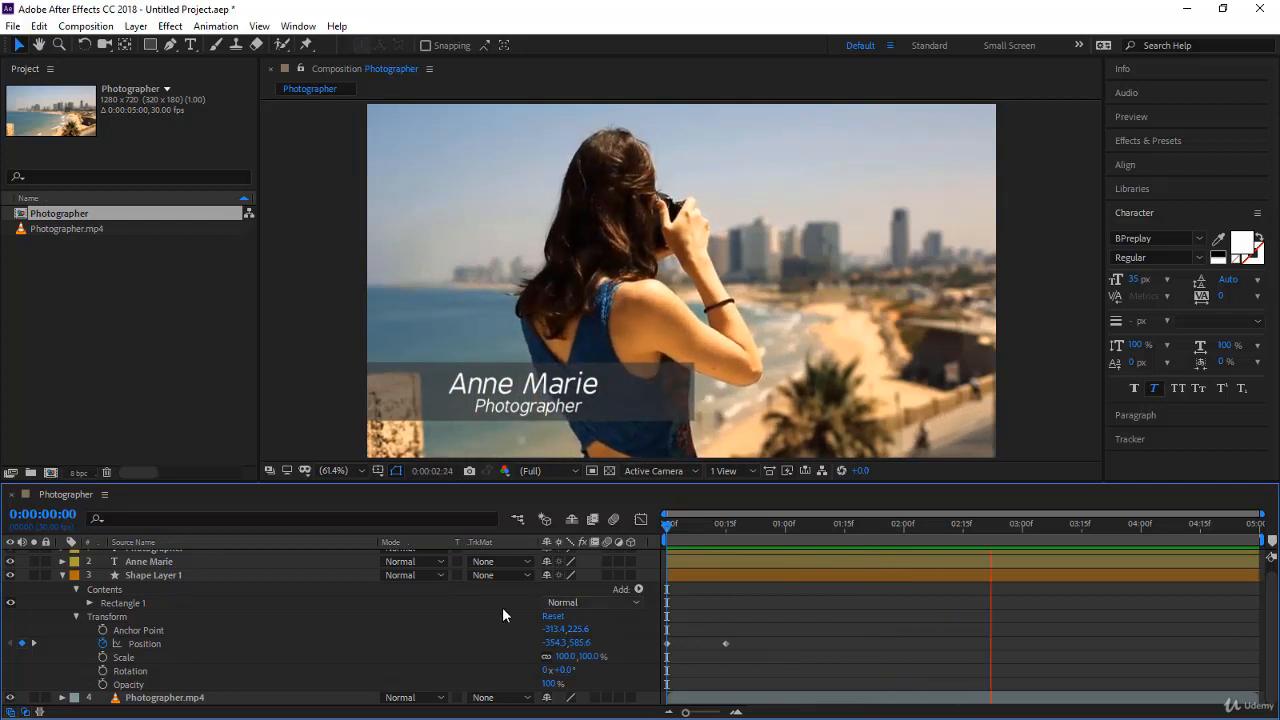
- Reveal Position for the name and Photographer text layers and start Position keyframing for both at 0:00:00:15
scroll(222, 620, up, 1)
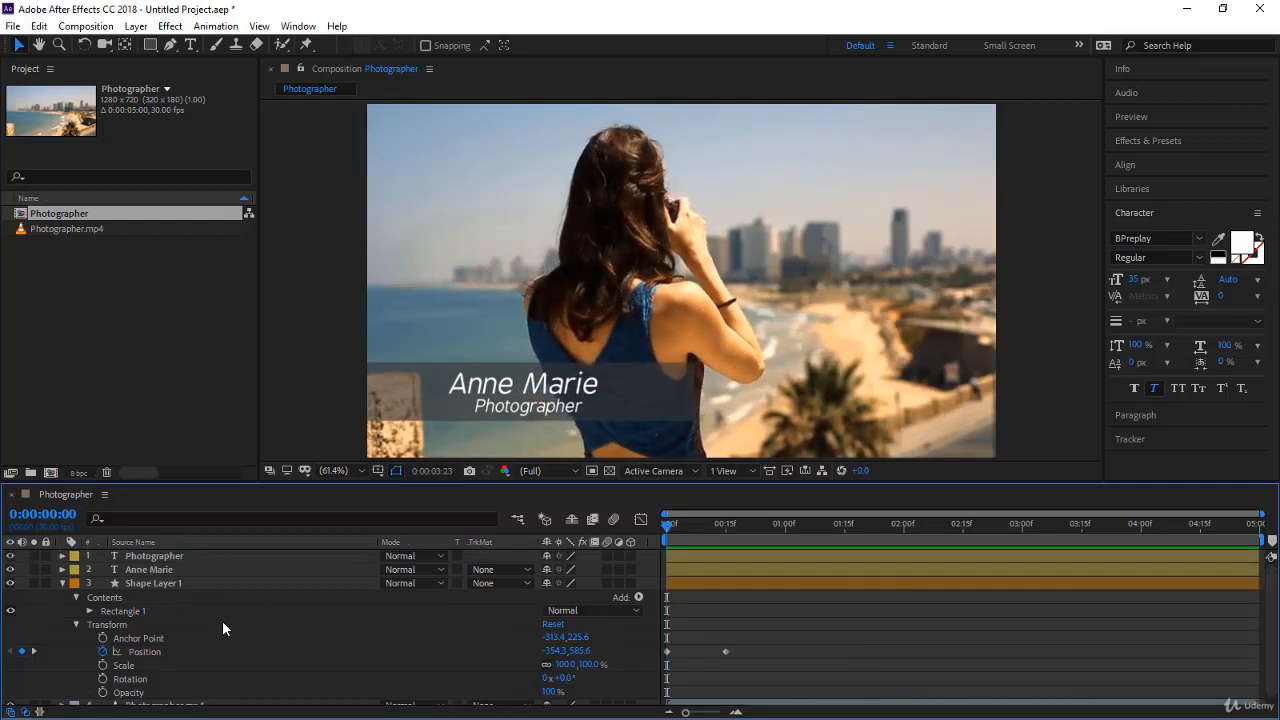
click(669, 526)
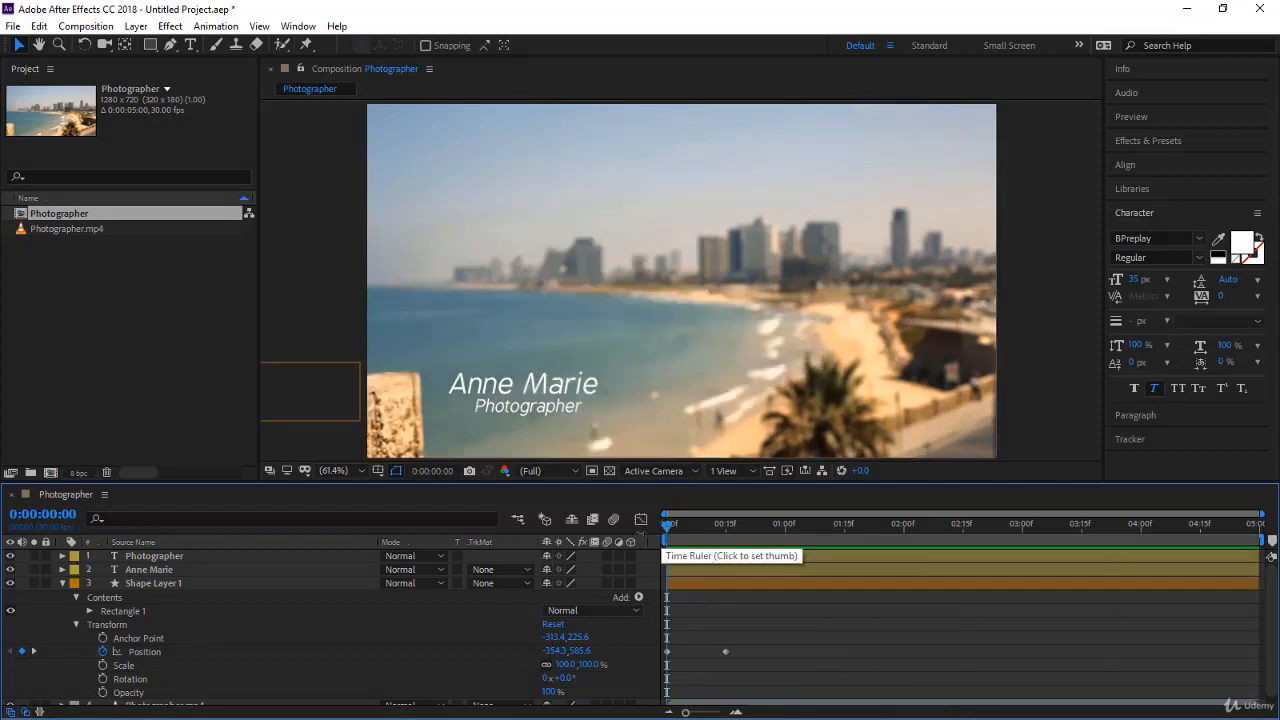
click(173, 560)
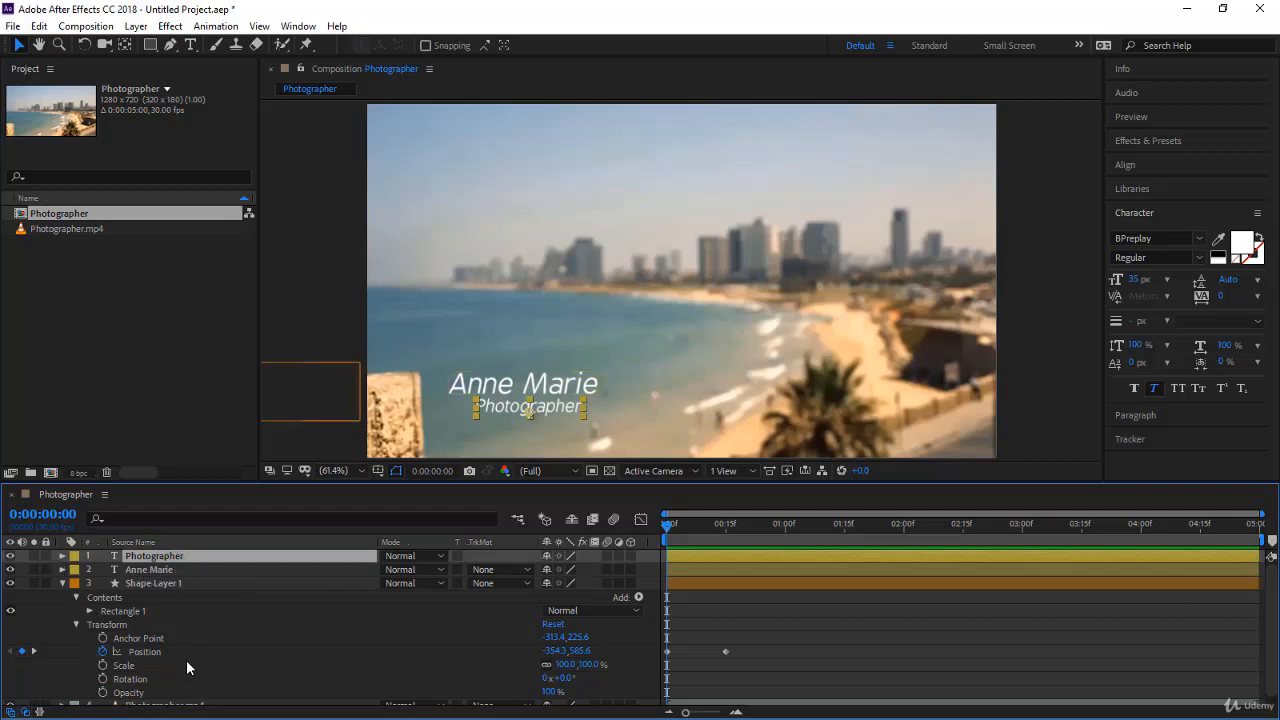
shift+click(175, 567)
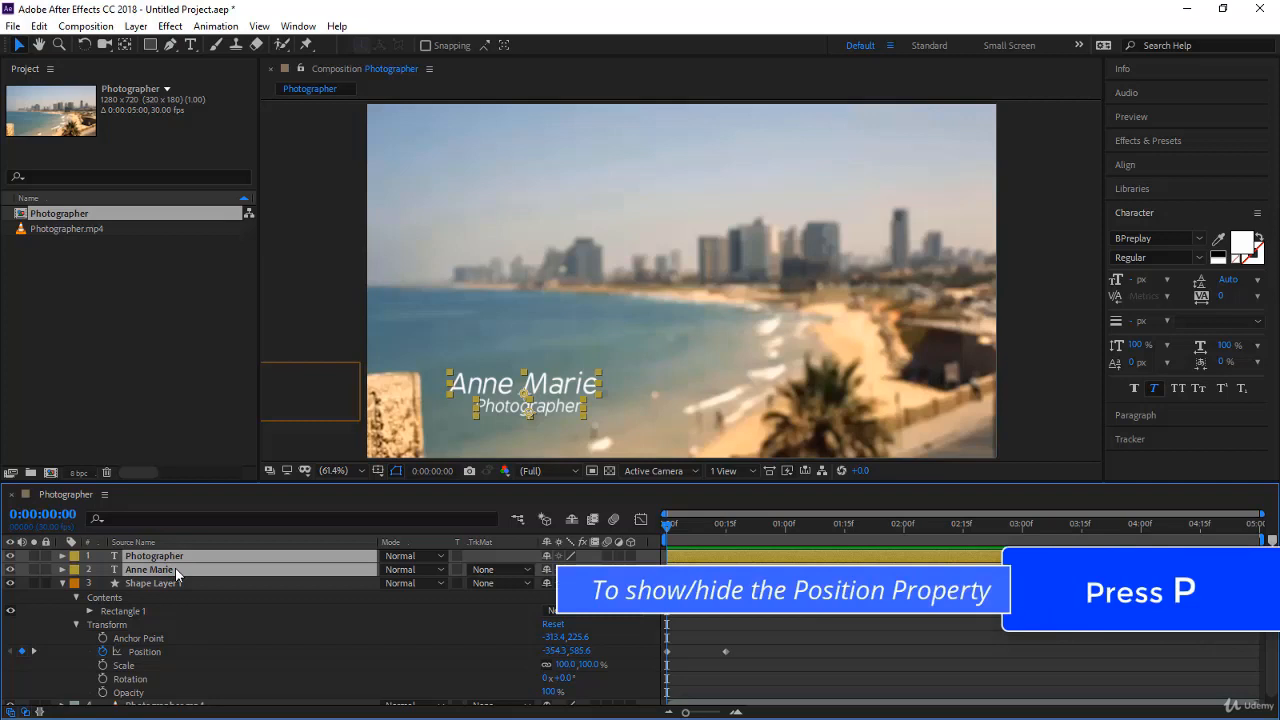
key(p)
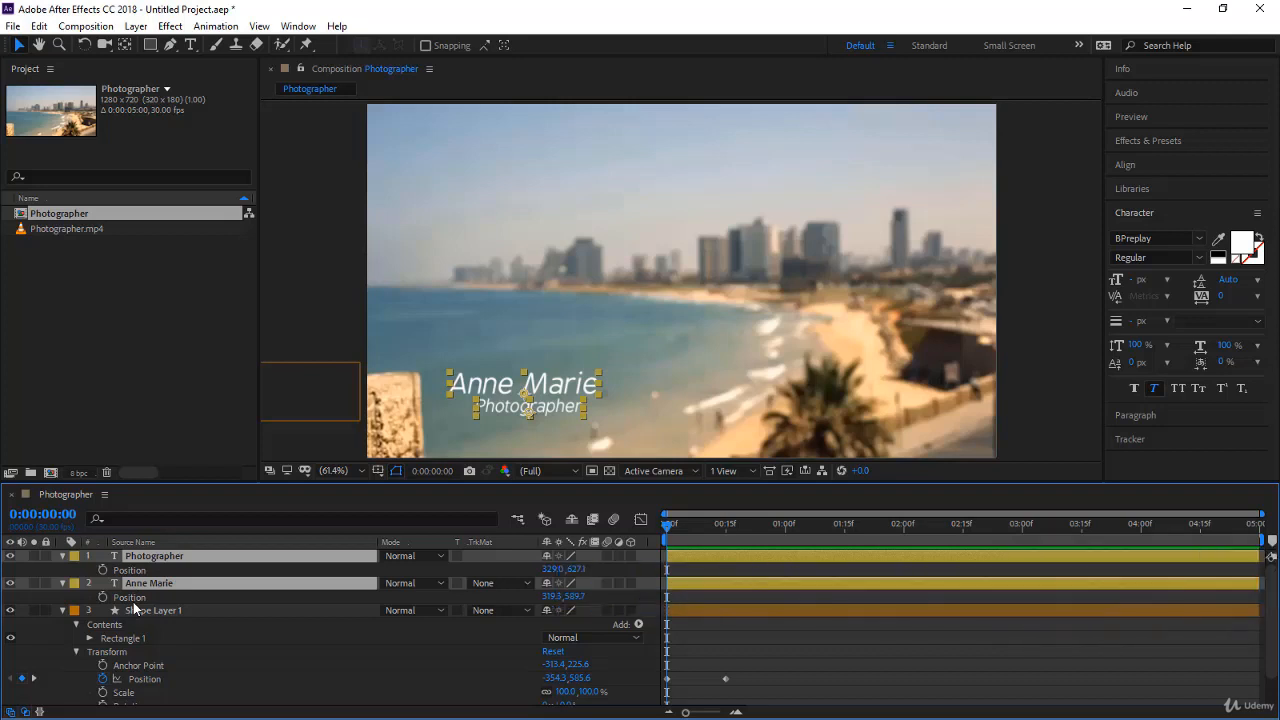
drag(667, 523, 727, 548)
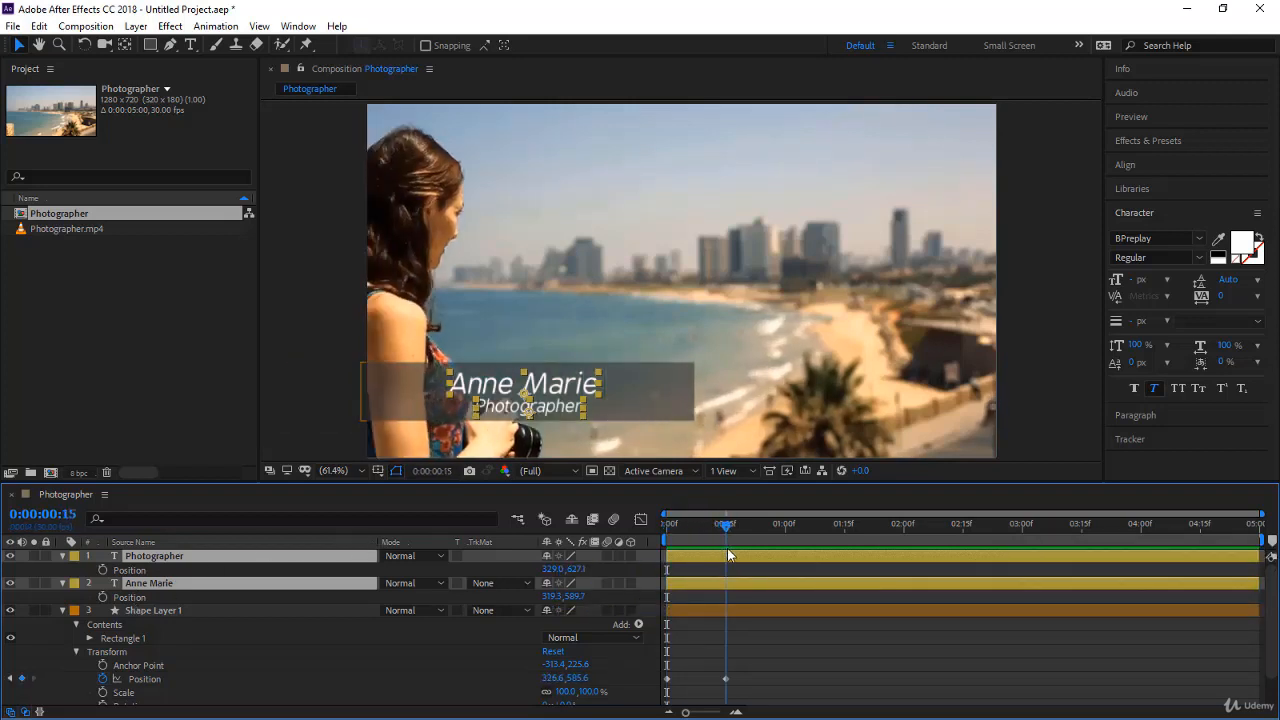
click(102, 569)
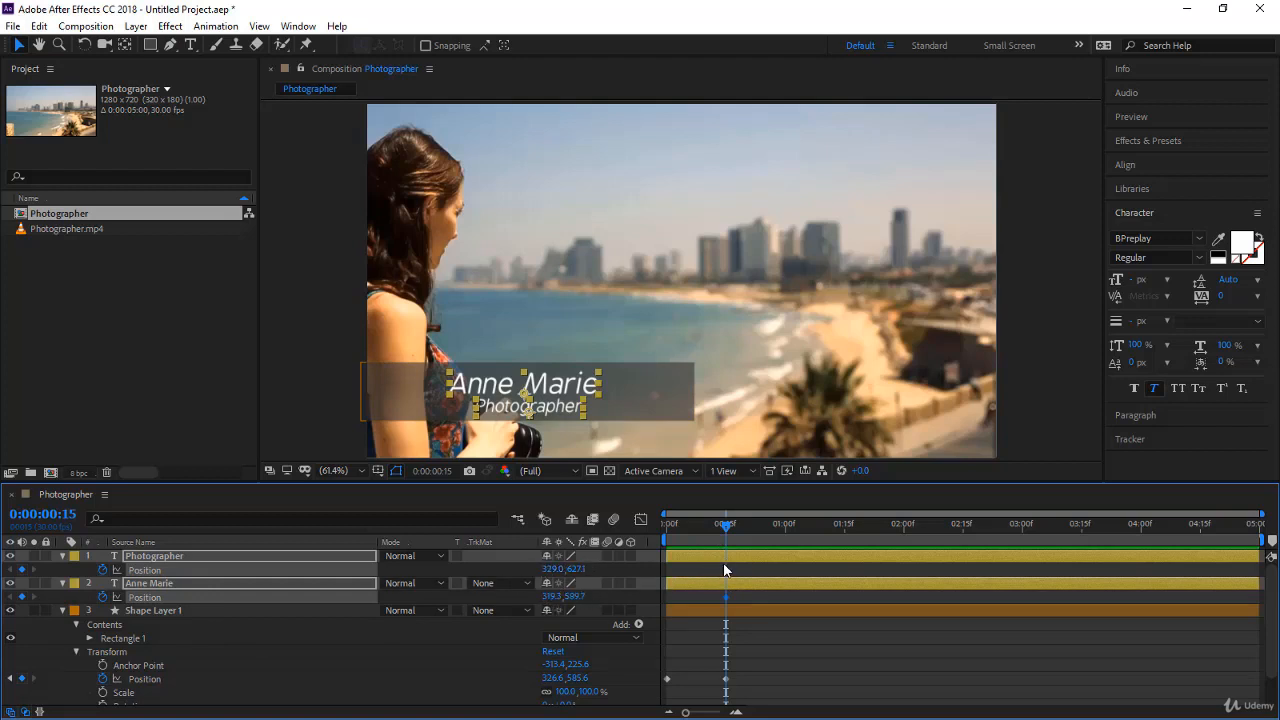
- At 0:00:00:00, shift both text layers horizontally outside the frame's left edge, to X Positions of about -198.7 and -208.5, and preview the slide-in
drag(718, 527, 666, 527)
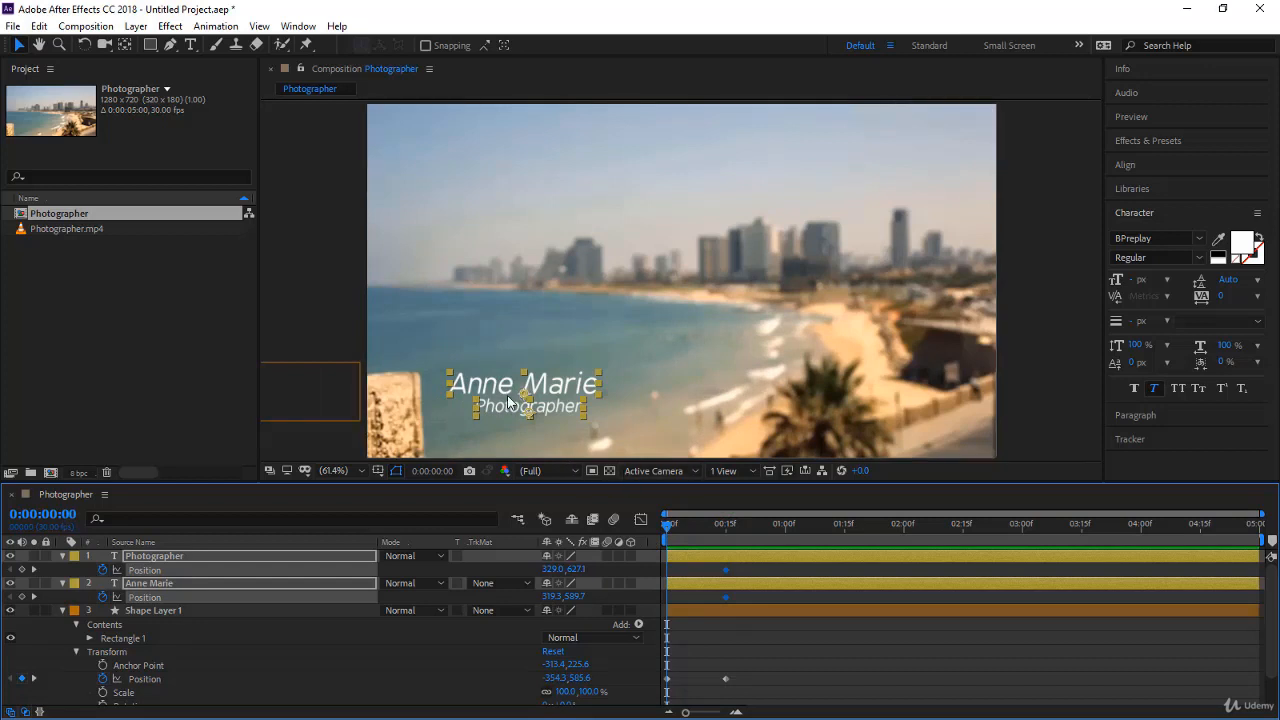
drag(539, 388, 282, 428)
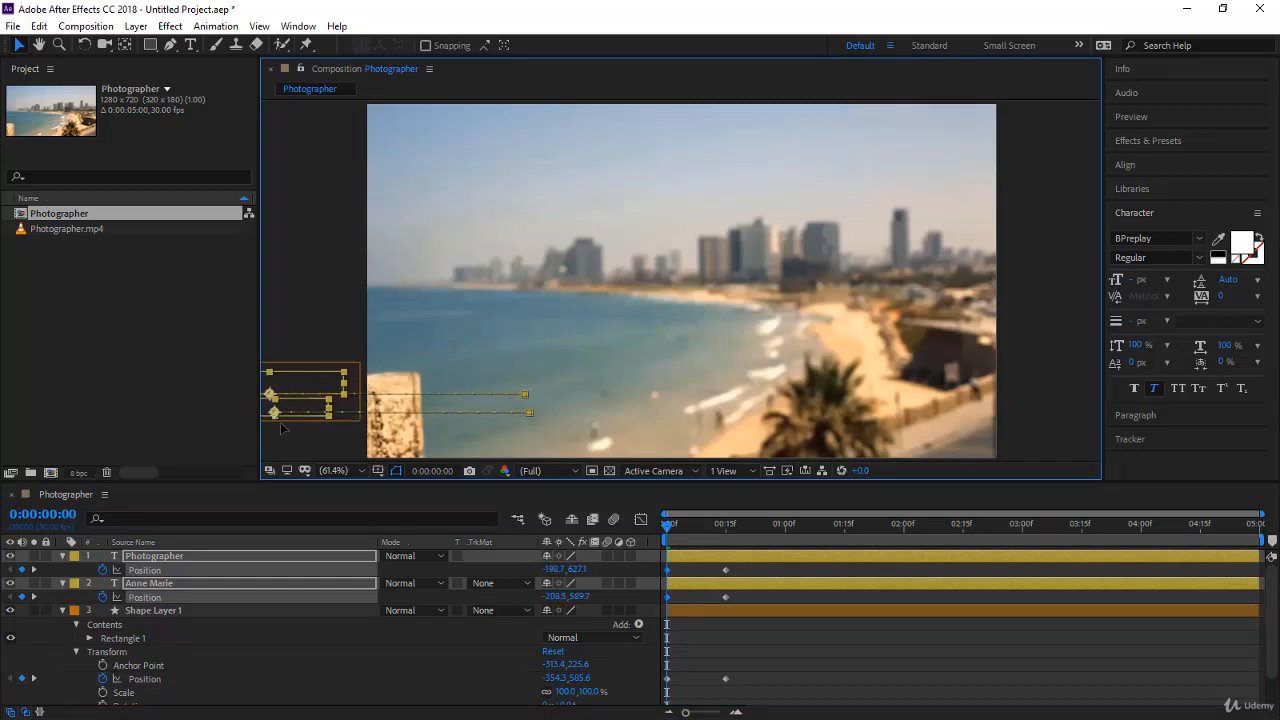
click(515, 565)
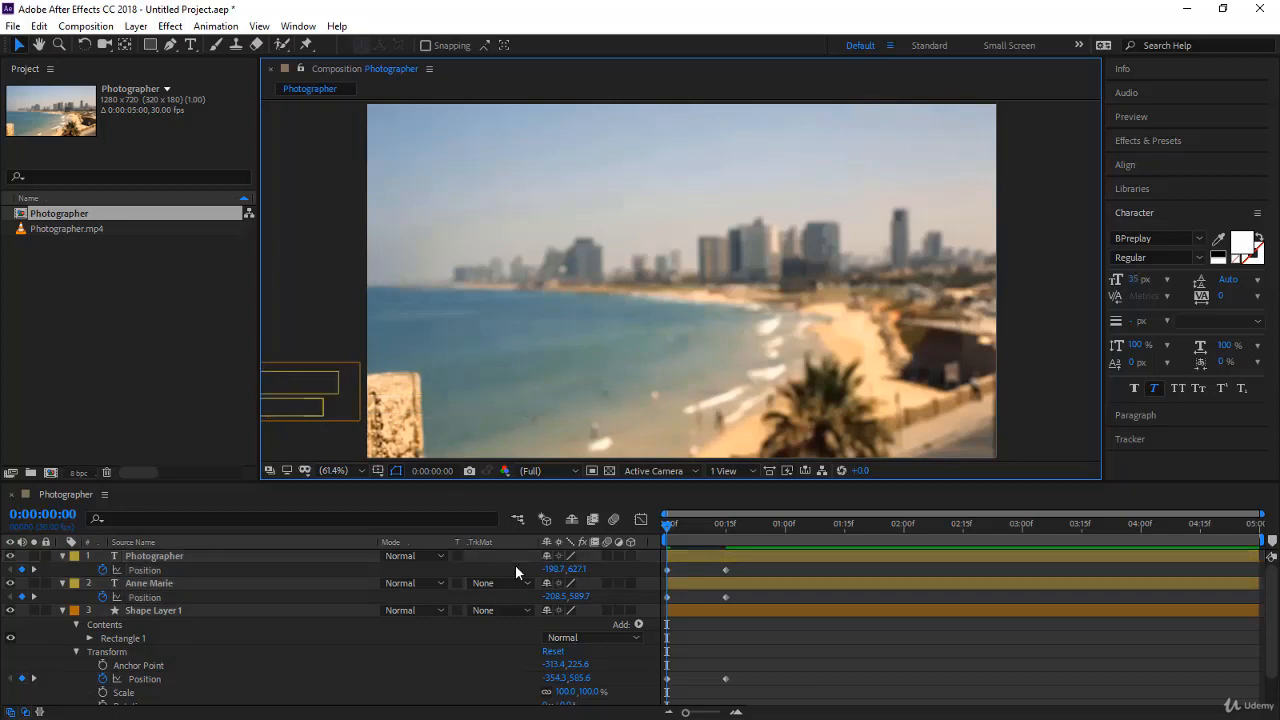
key(space)
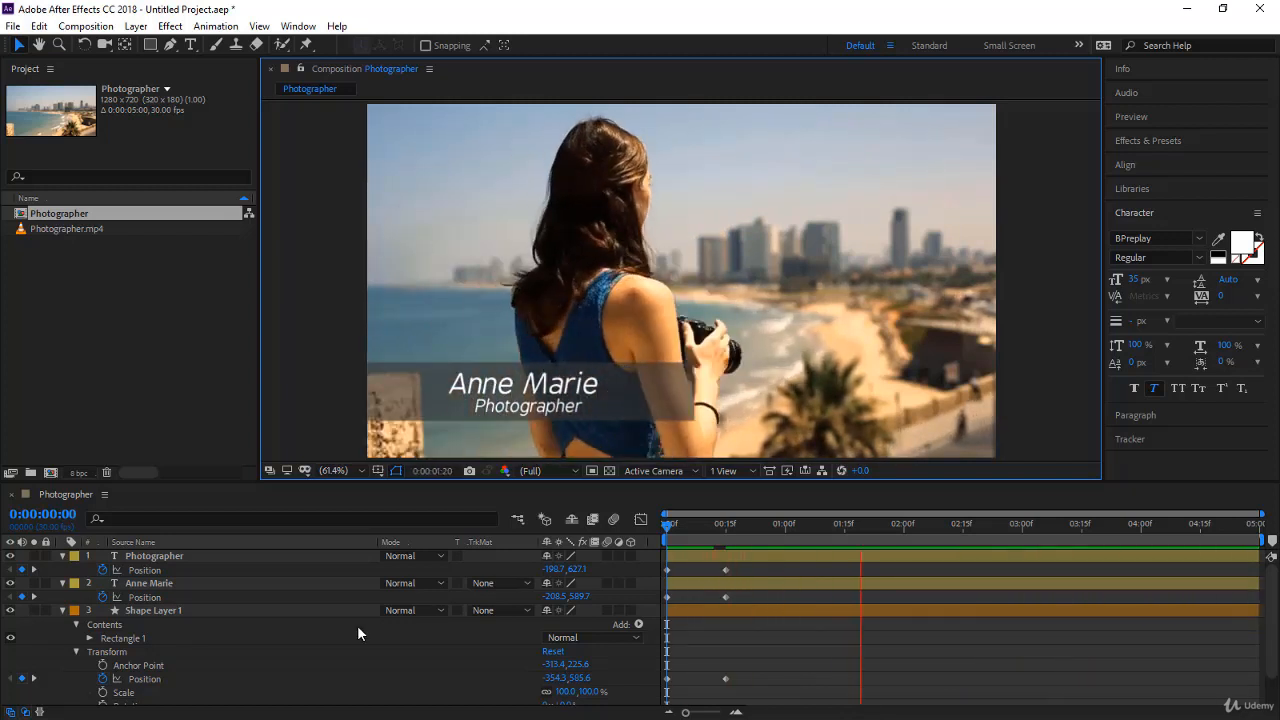
- Collapse the properties of both text layers and Shape Layer 1 in the timeline
click(62, 556)
click(62, 569)
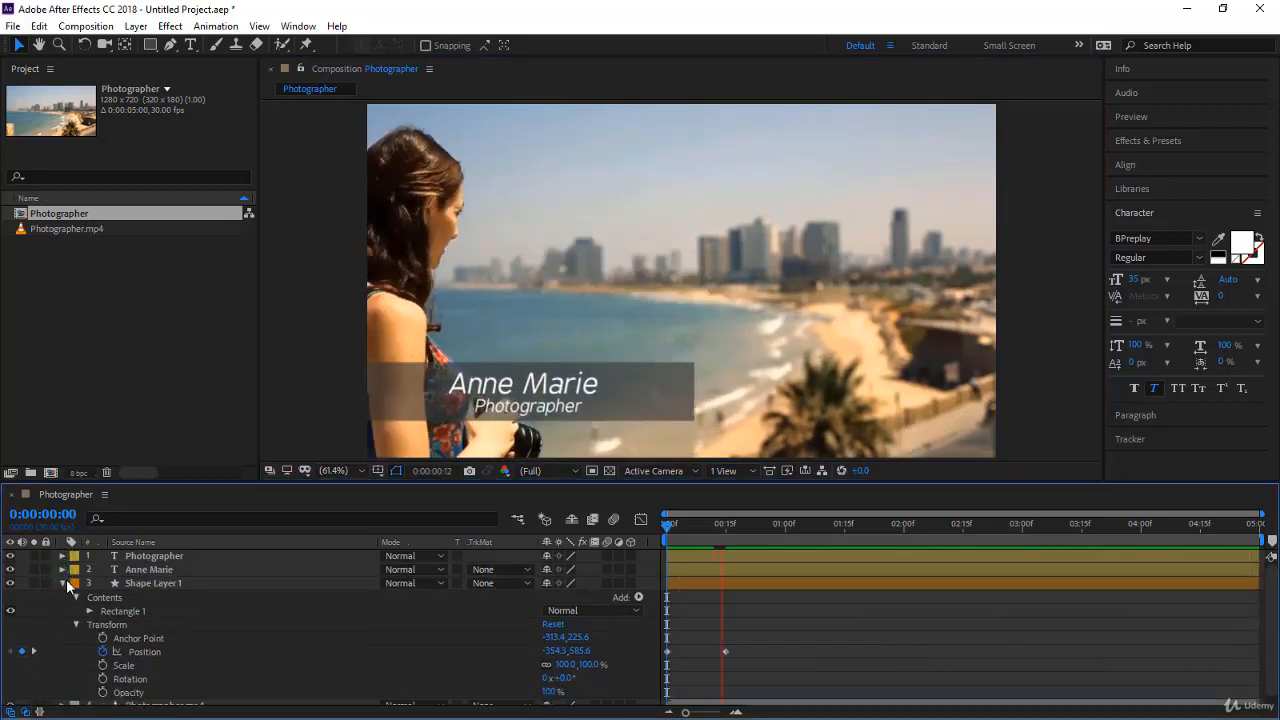
click(63, 583)
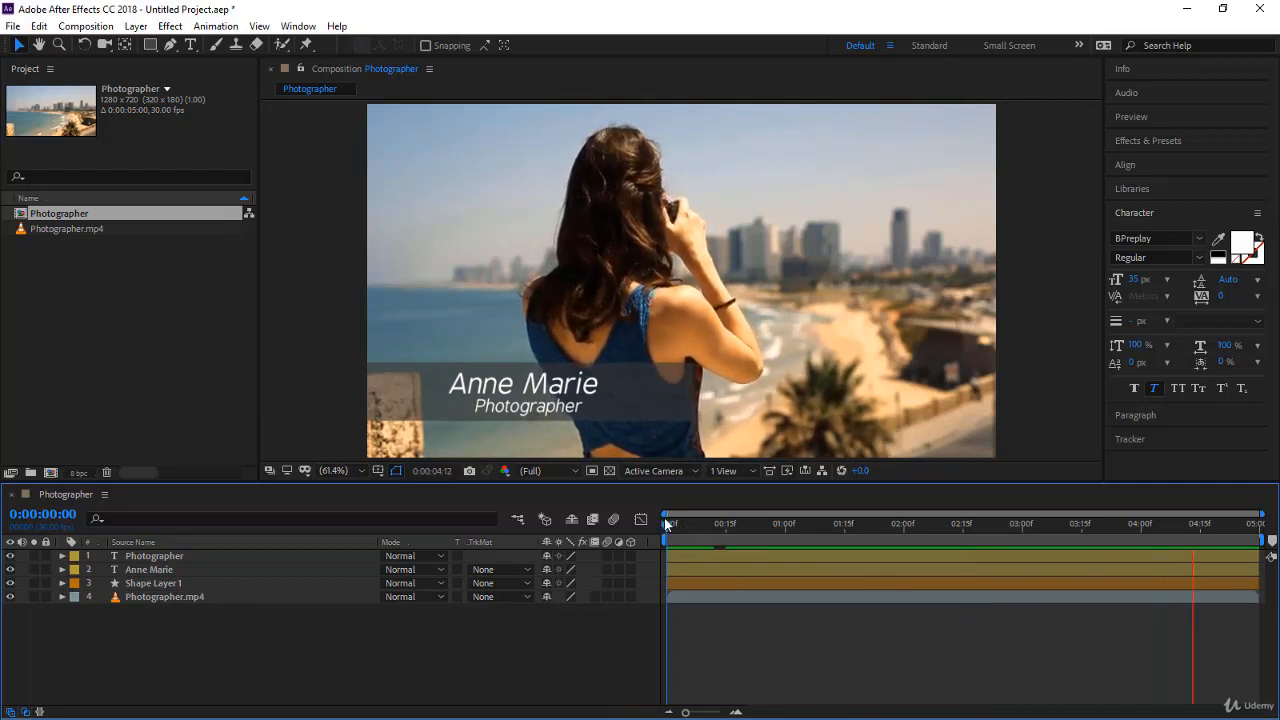
- Stop the preview, move the current time to 0:00:00:22 and delay Shape Layer 1 to start at about 0:00:00:16
key(space)
drag(718, 546, 751, 547)
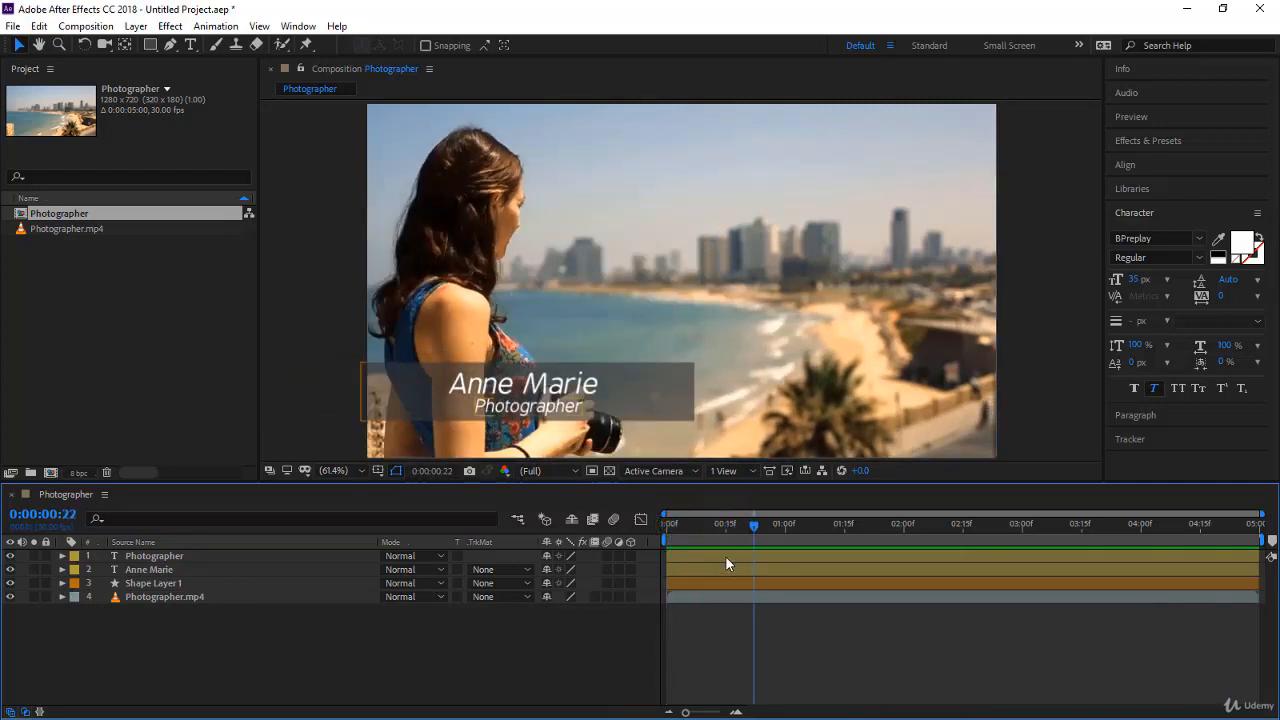
click(726, 557)
click(726, 571)
click(725, 583)
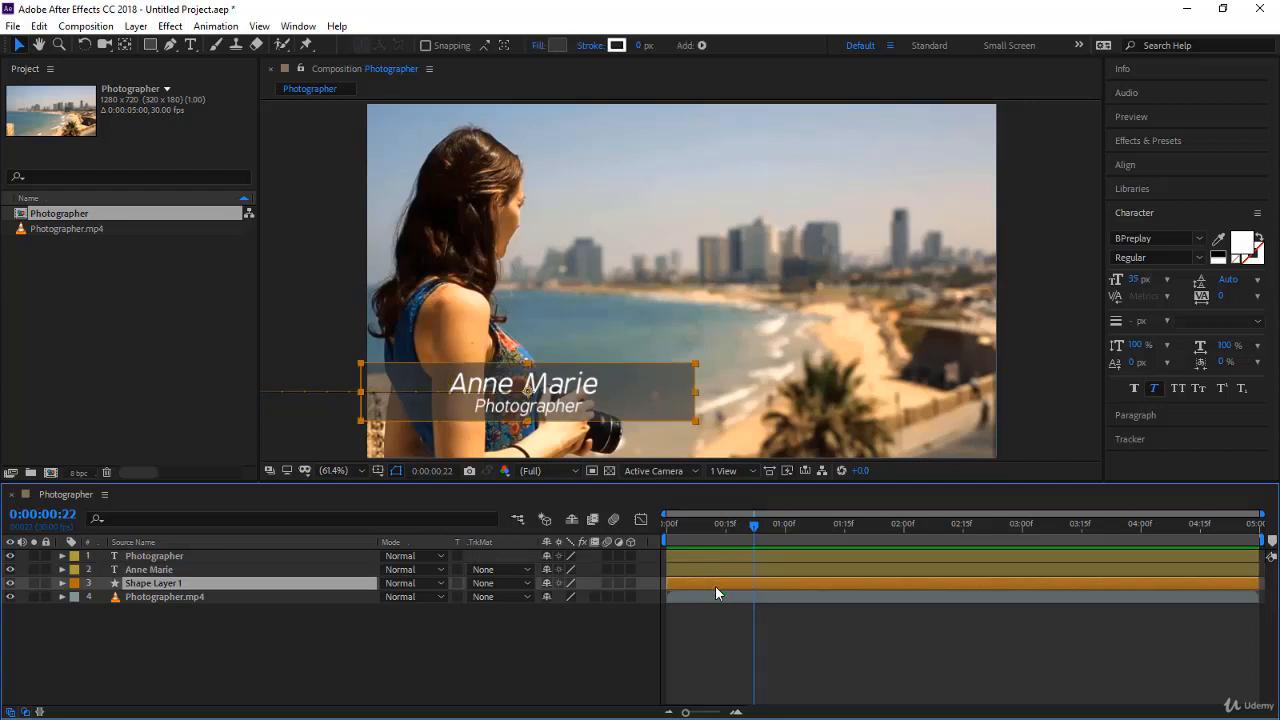
drag(715, 585, 777, 587)
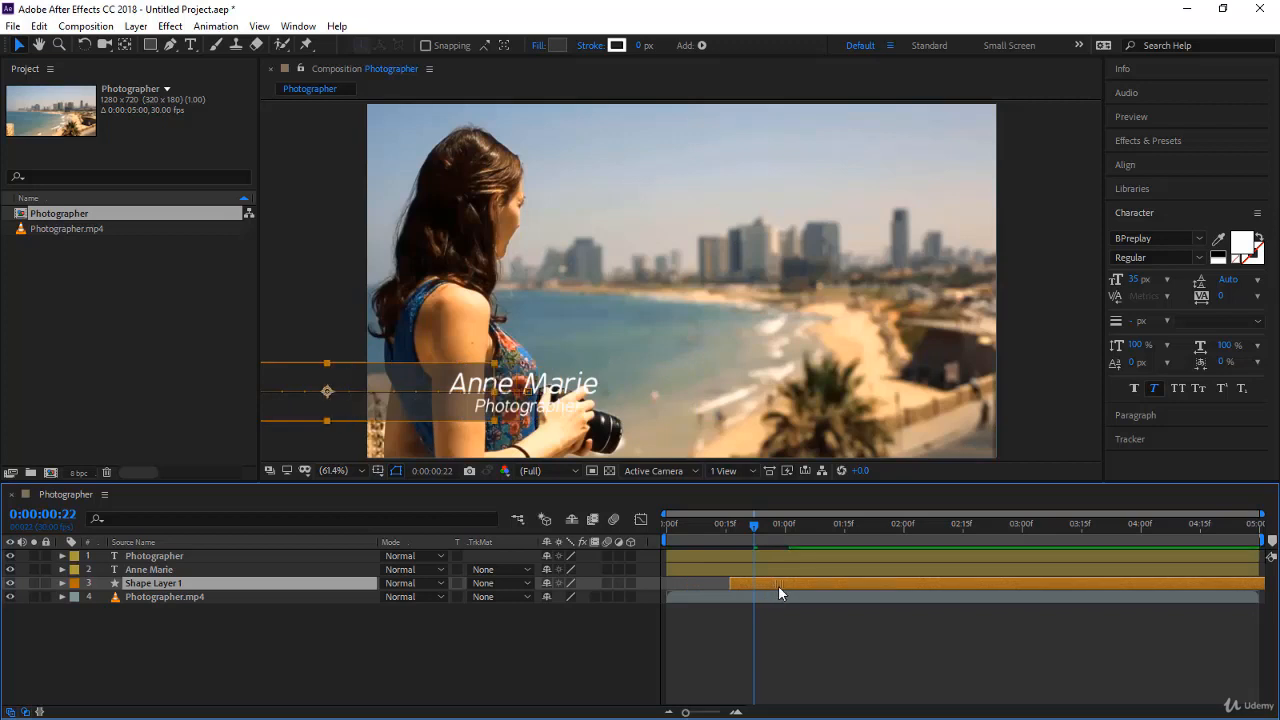
- Stagger the text layers, starting the name layer at about 0:00:00:25 and the Photographer layer at about 0:00:01:05
click(727, 570)
drag(727, 569, 826, 573)
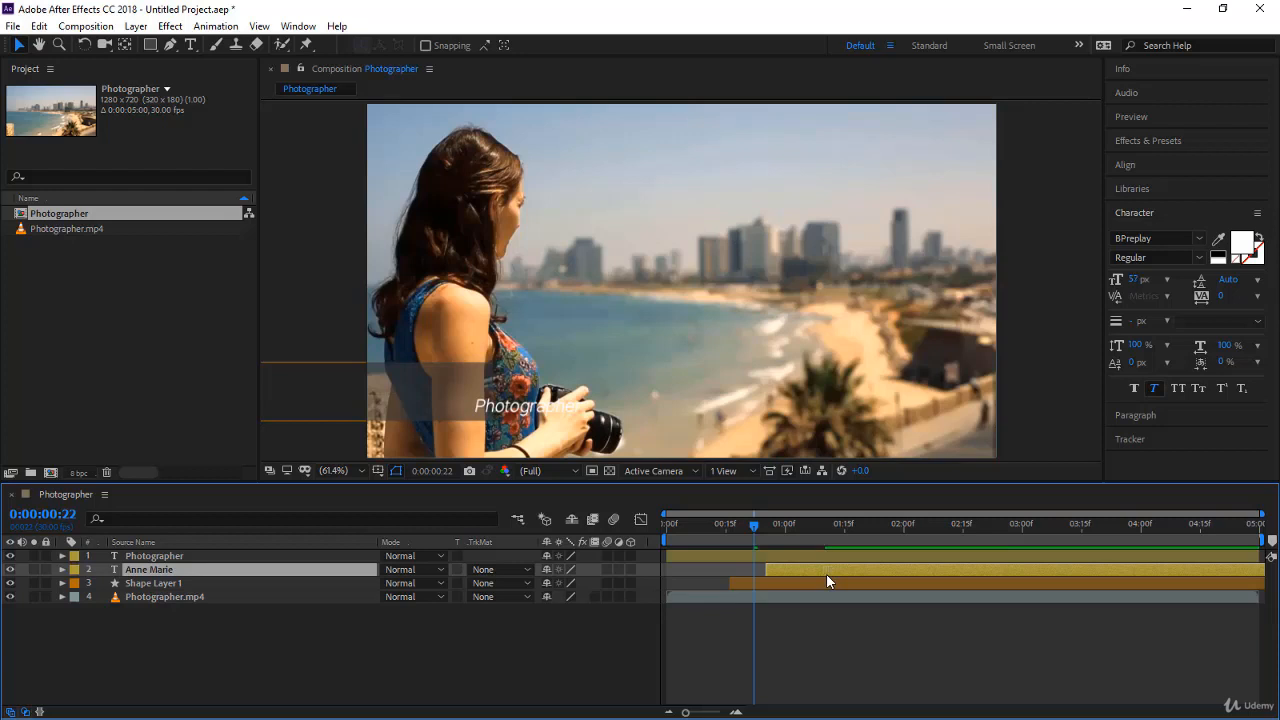
click(722, 557)
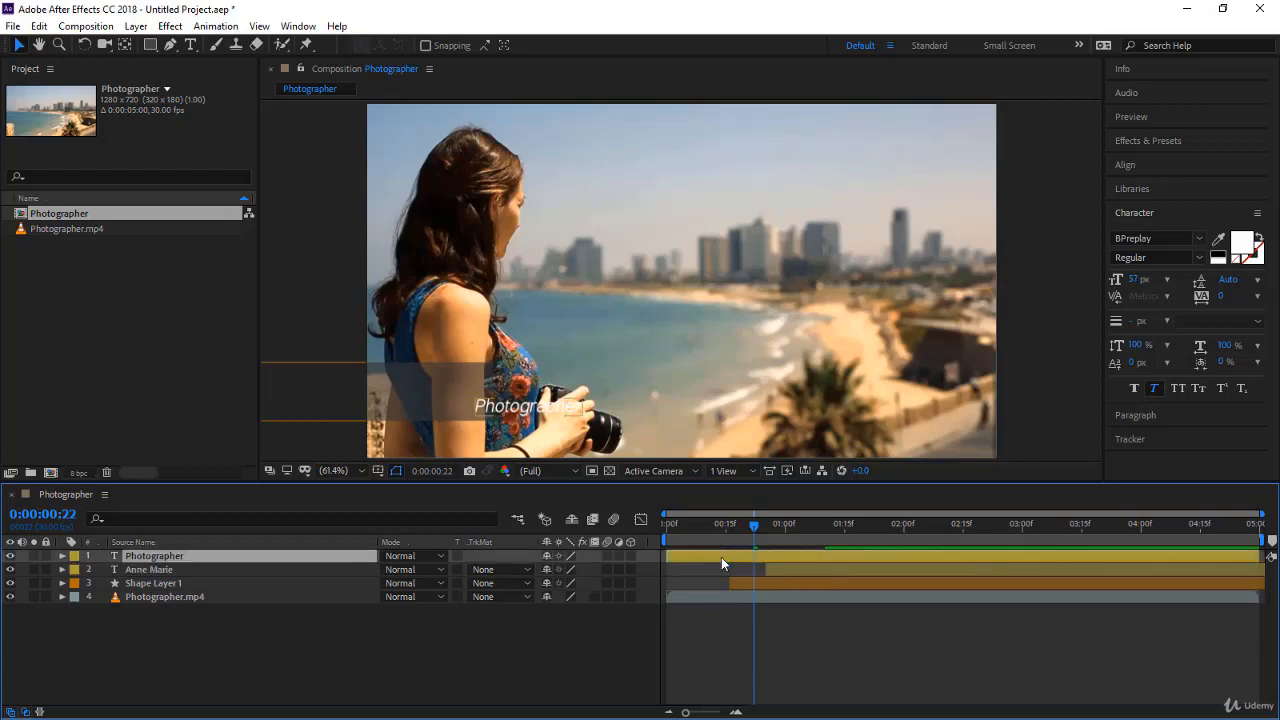
drag(721, 557, 858, 566)
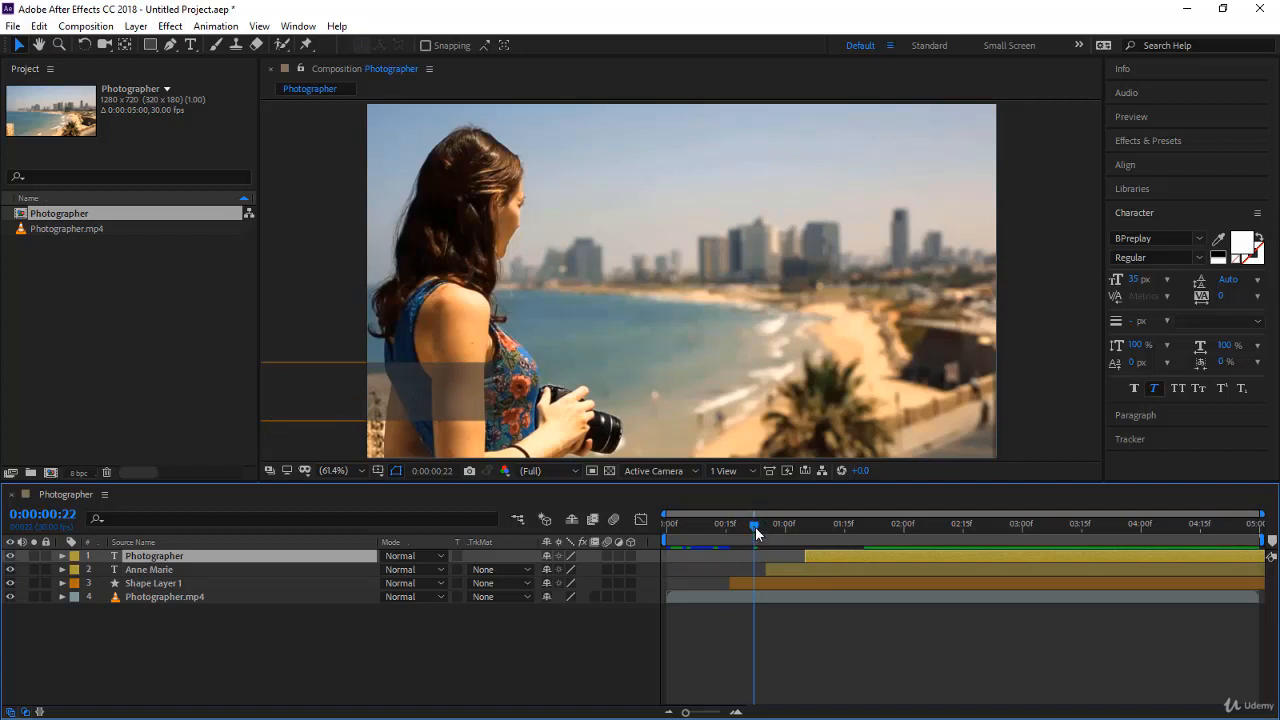
- Preview the staggered title animation from 0:00:00:00 with no layer selected
drag(755, 526, 666, 530)
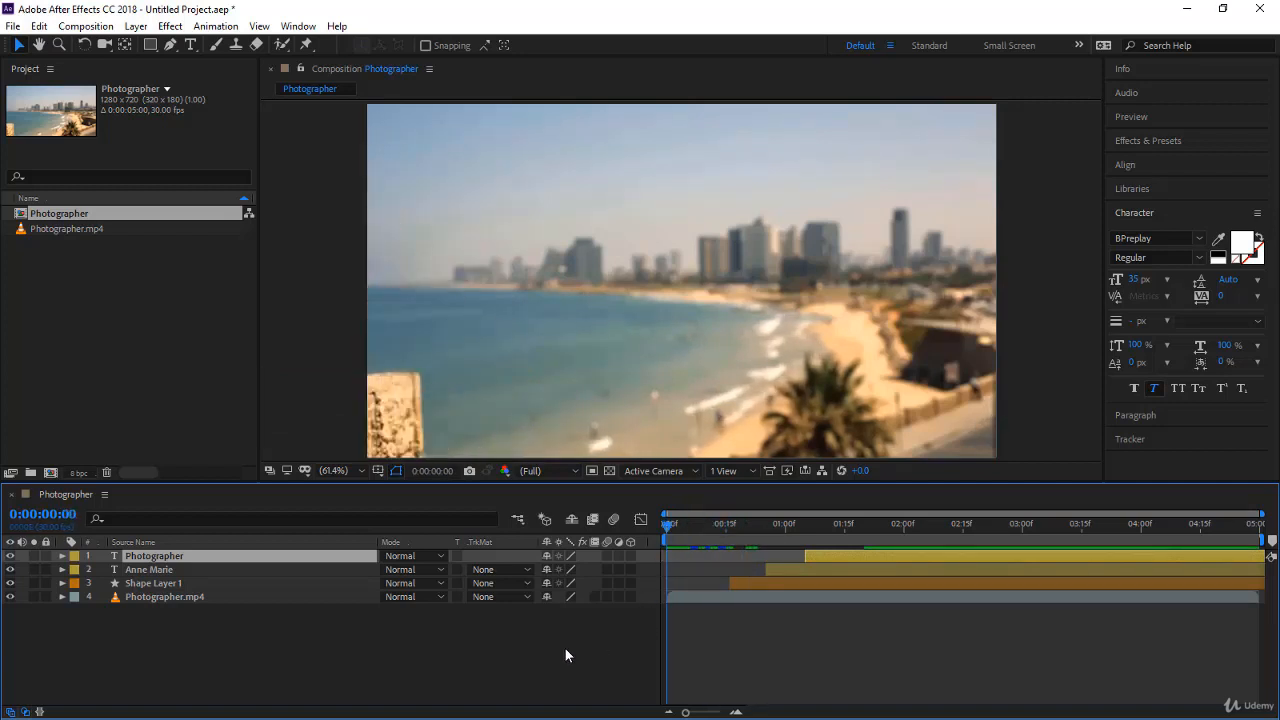
key(space)
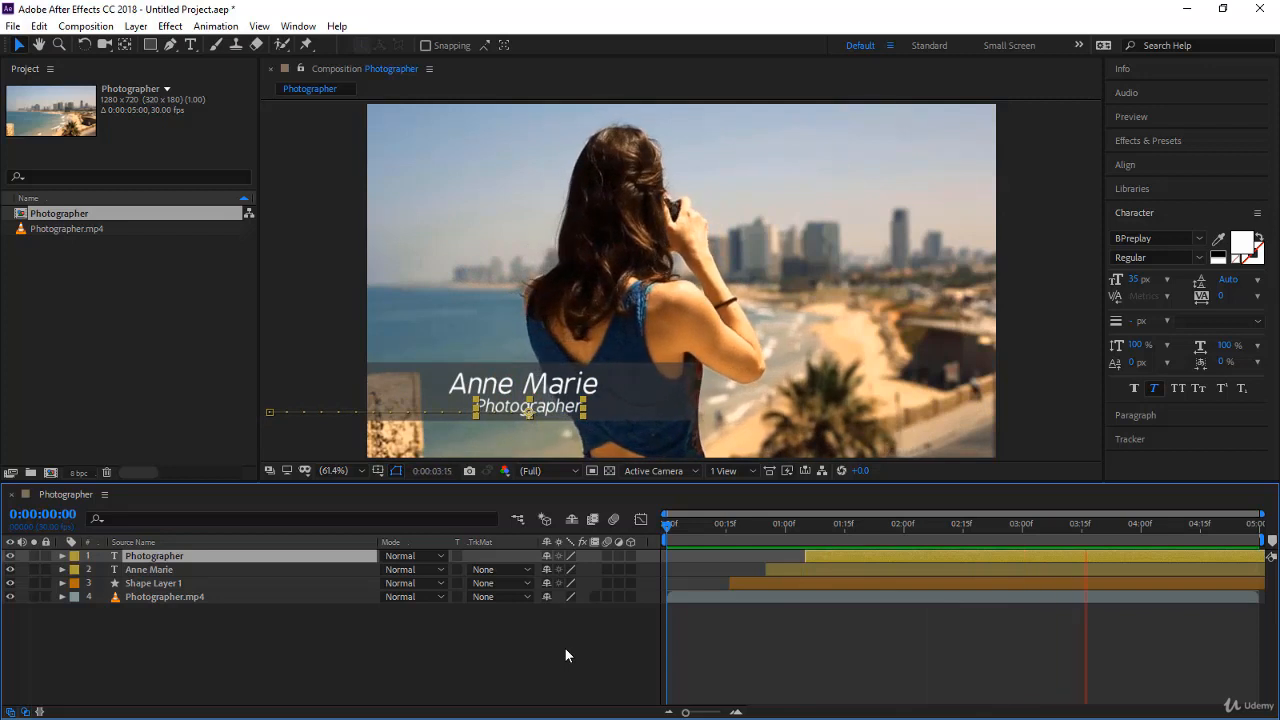
click(565, 650)
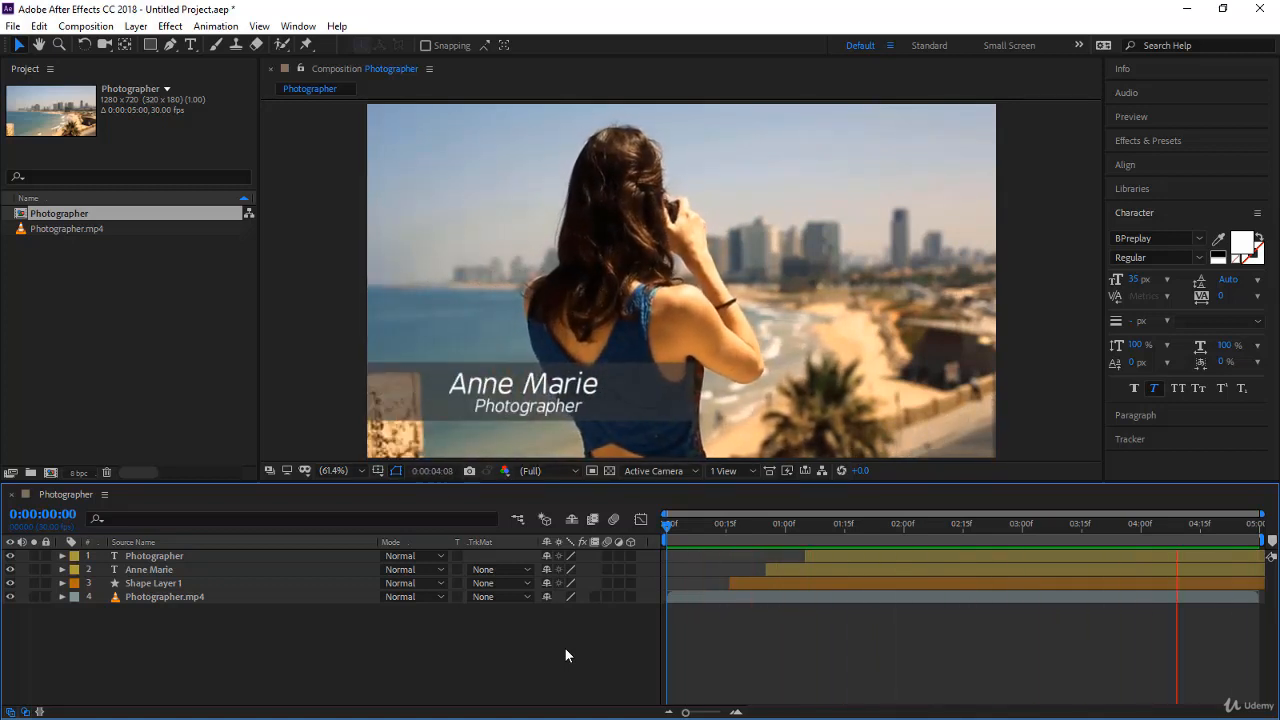
- Save the project as "1- Intro to Motion Graphics" in the AE-Projects folder, replacing the existing file
click(13, 26)
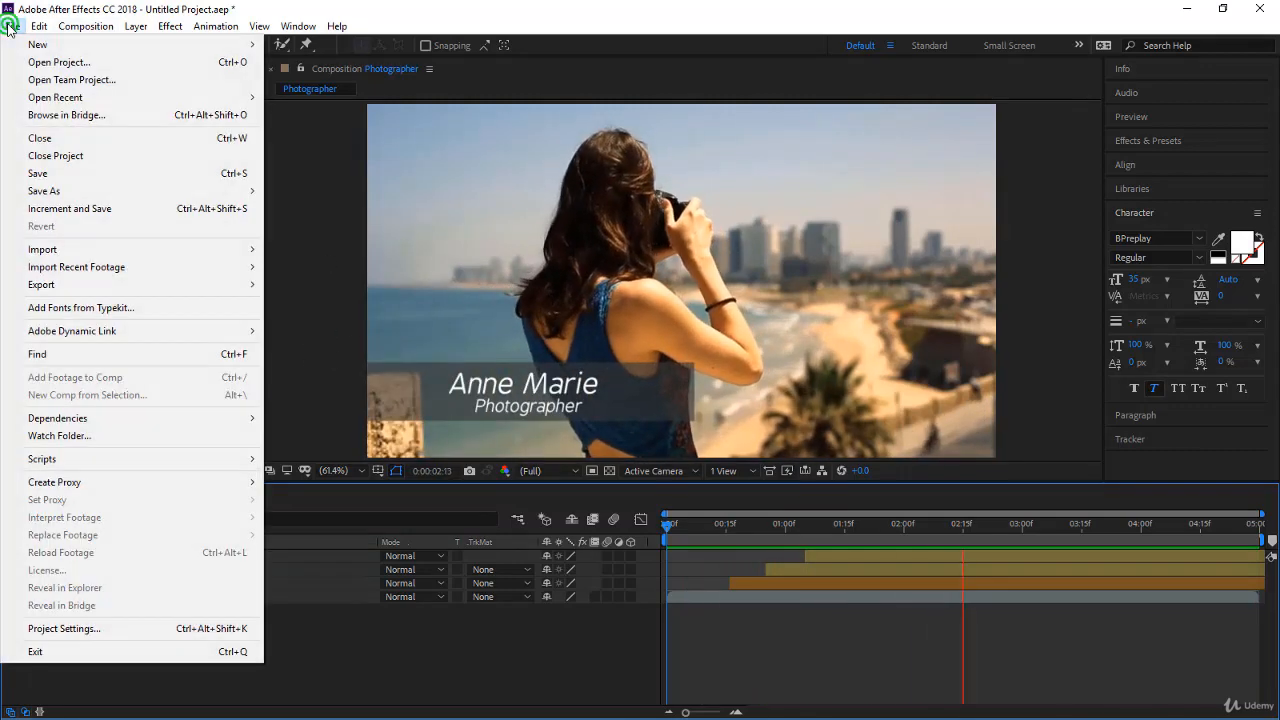
click(85, 174)
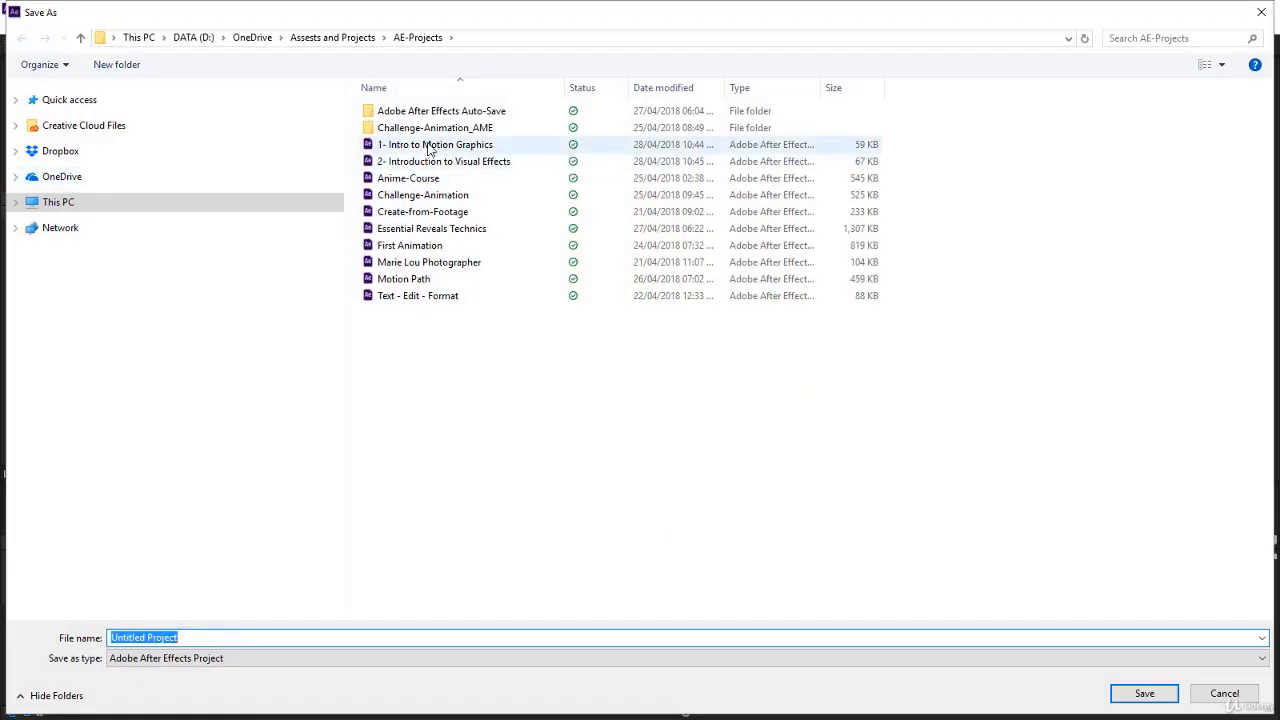
click(428, 146)
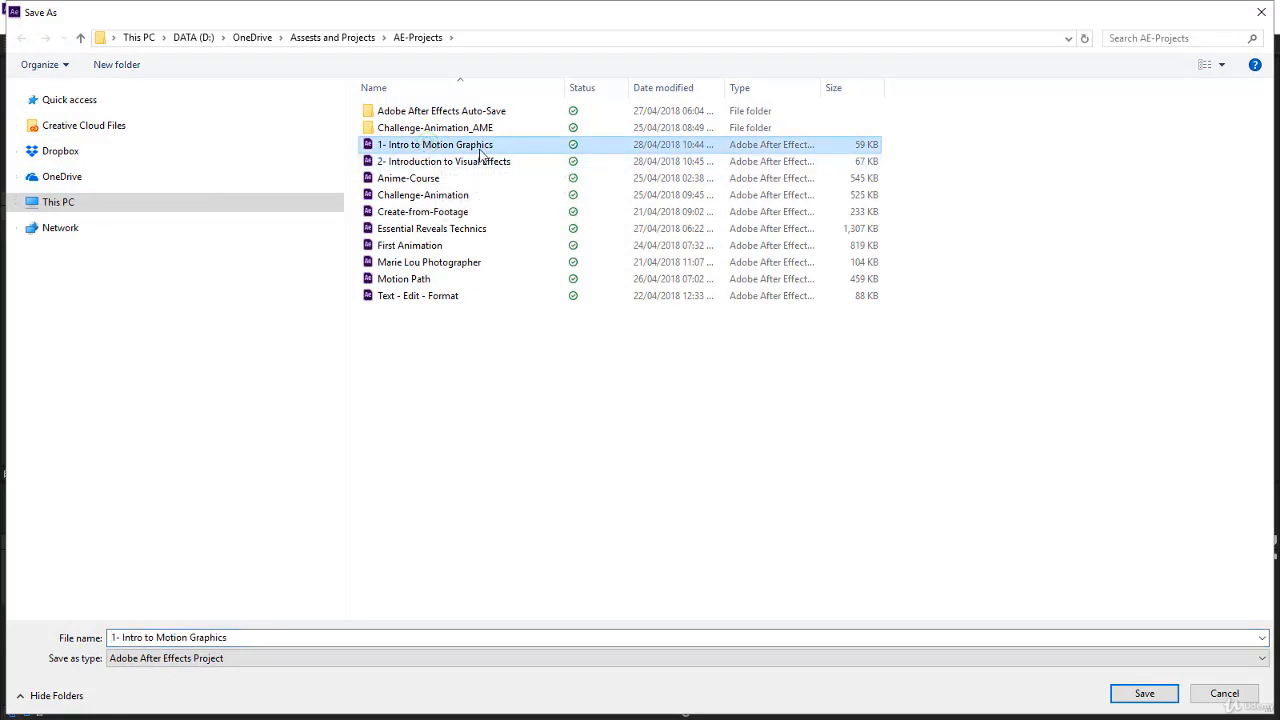
click(1143, 694)
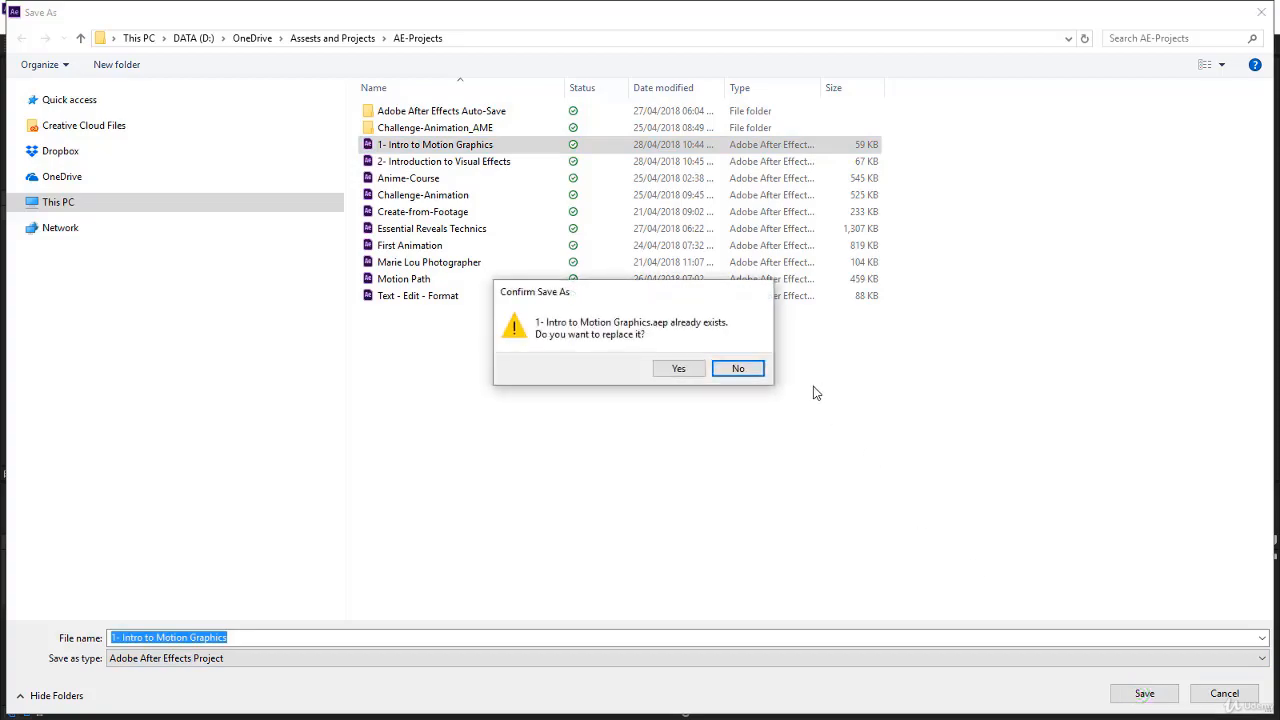
click(679, 369)
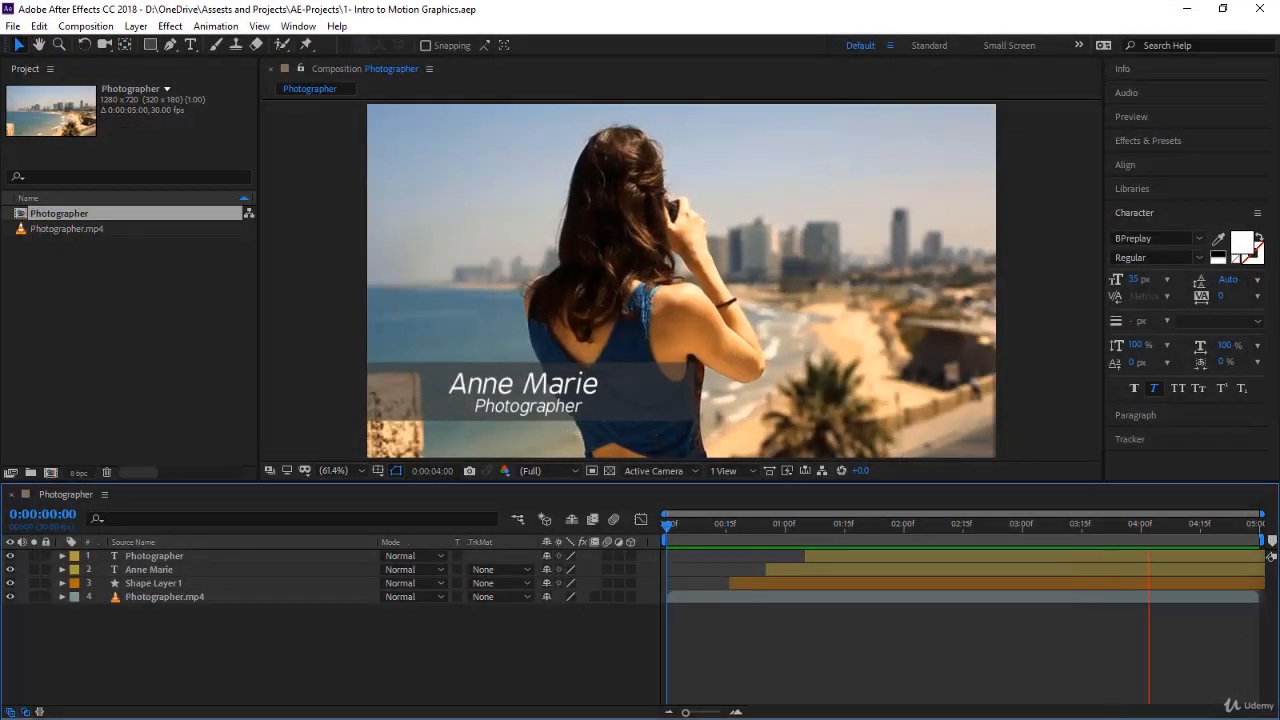